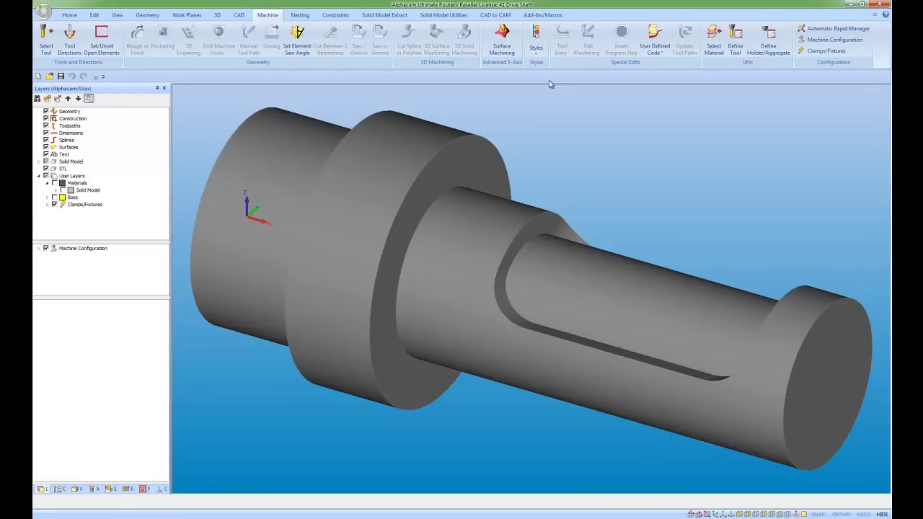
With the drive shaft model open, switch to the Add-Ins/Macros ribbon tab
click(538, 15)
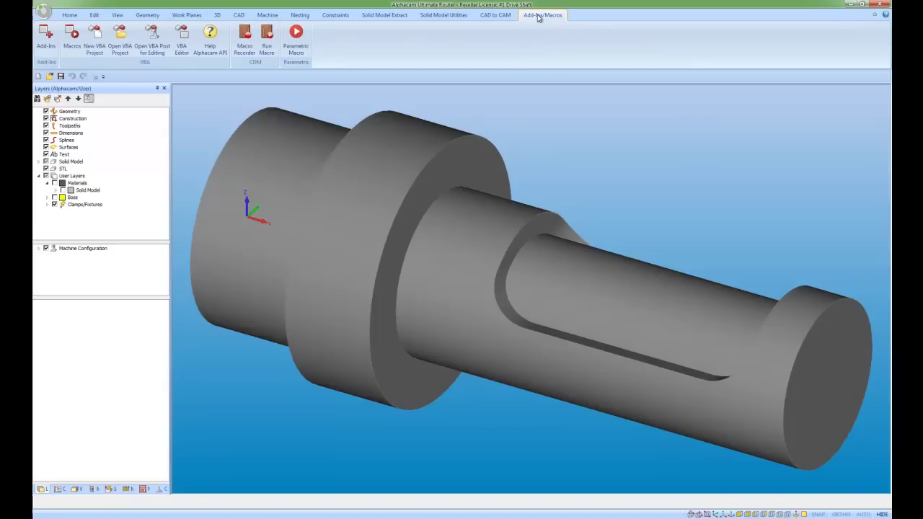
Tick Advanced 5-Axis Machining under Extra Cost Options in the Add-Ins dialog and confirm
click(45, 36)
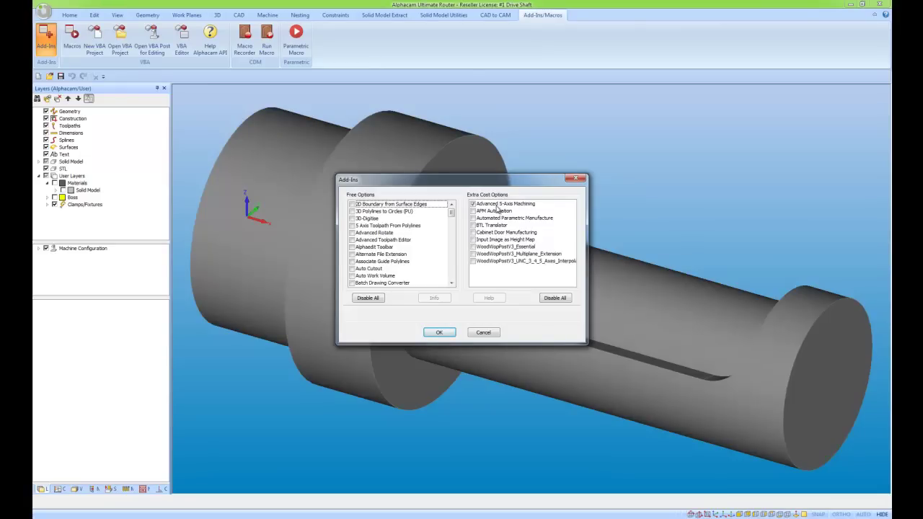
click(474, 205)
click(473, 205)
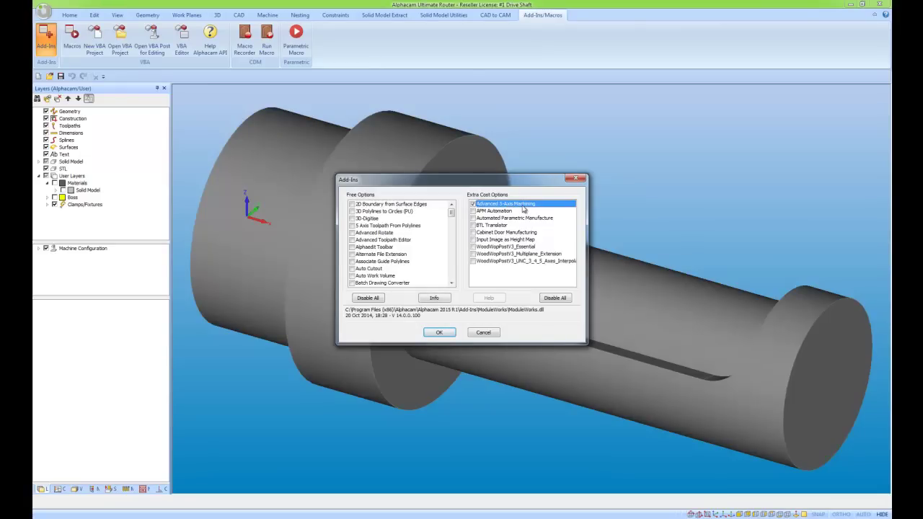
click(439, 334)
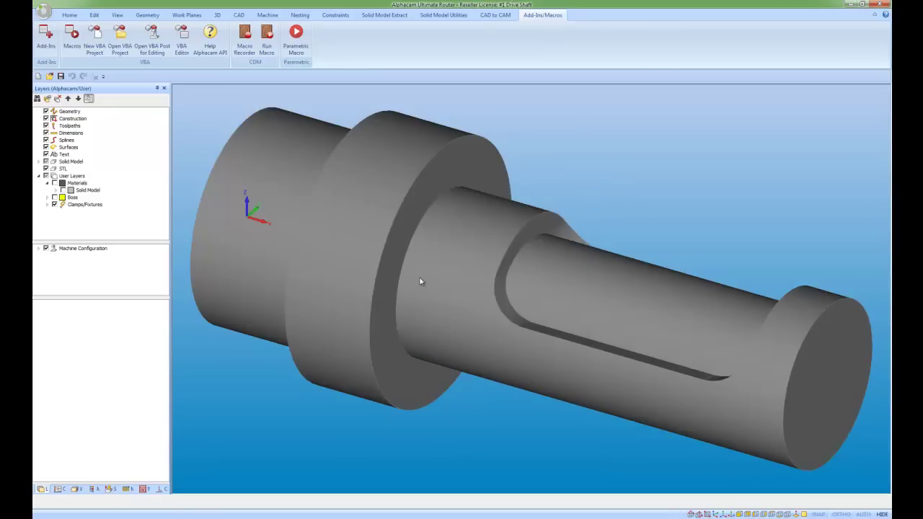
Define a new Advanced 5-Axis tool as a Bullnose mill with diameter 8
click(268, 14)
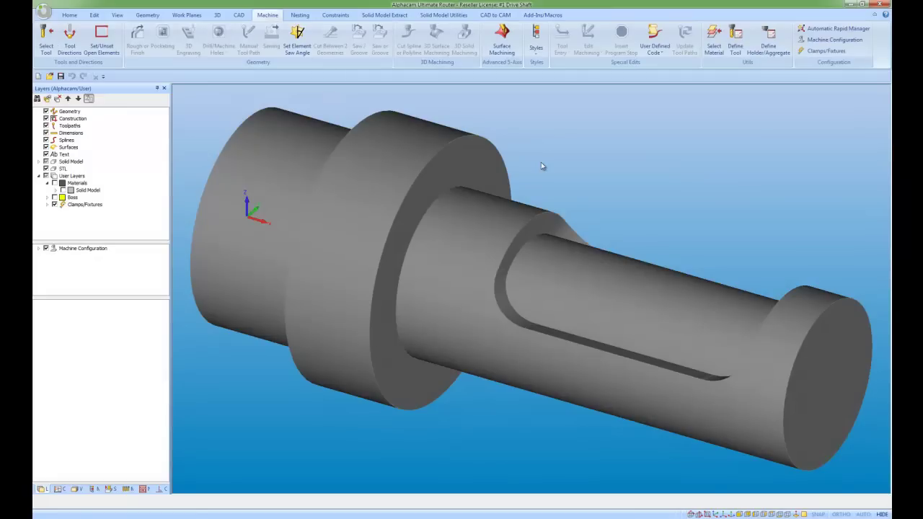
click(734, 48)
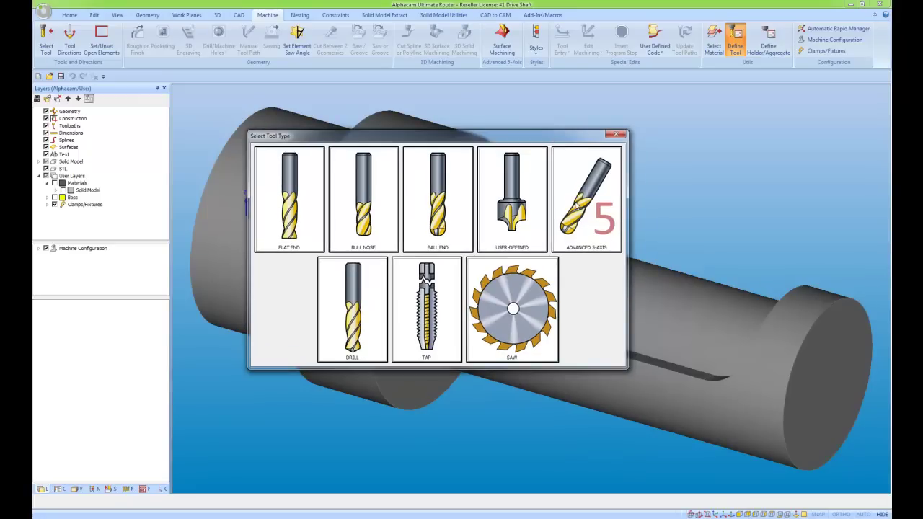
click(609, 228)
drag(485, 113, 432, 118)
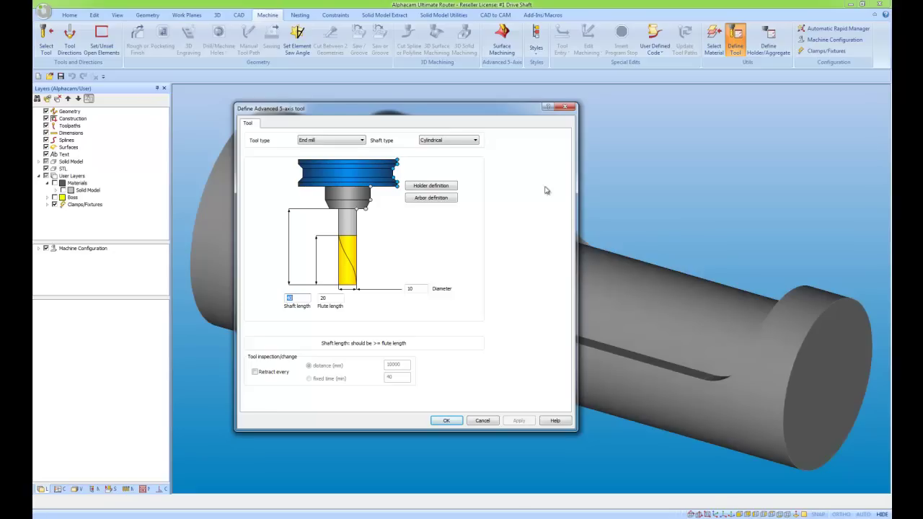
click(363, 142)
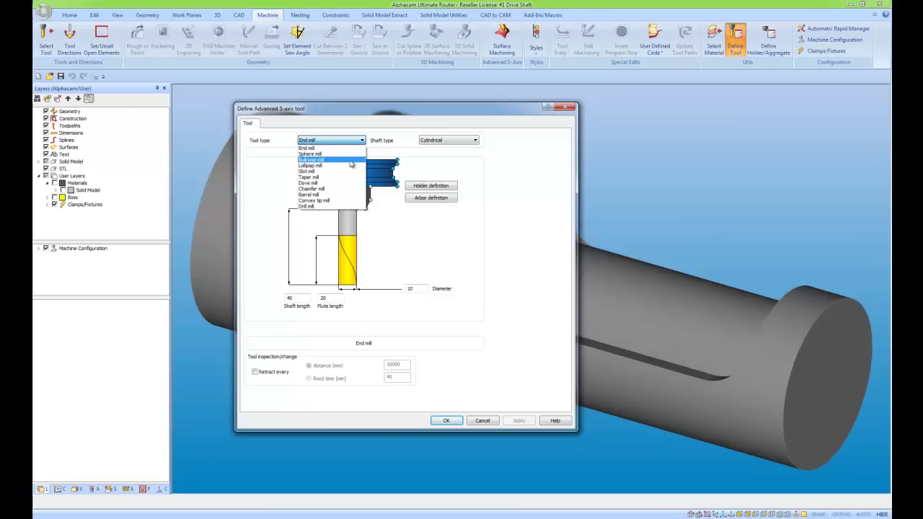
click(328, 160)
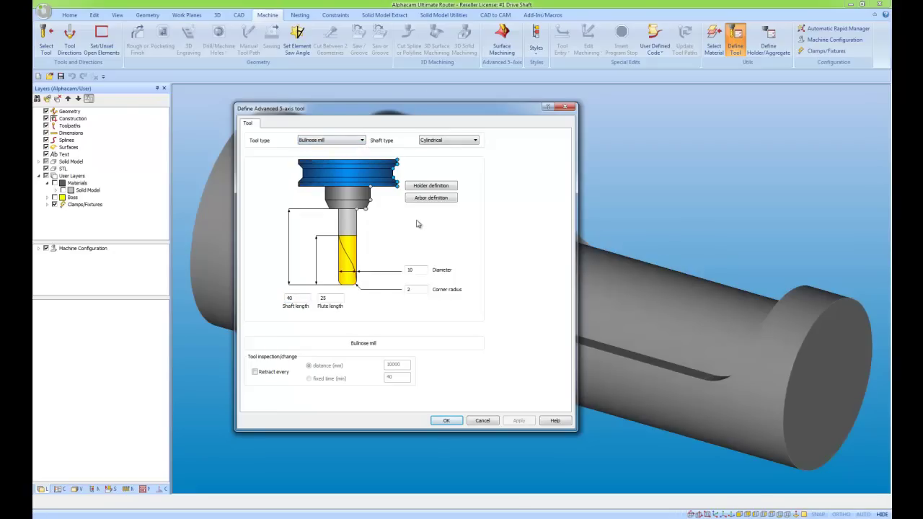
click(417, 271)
text(8)
click(446, 421)
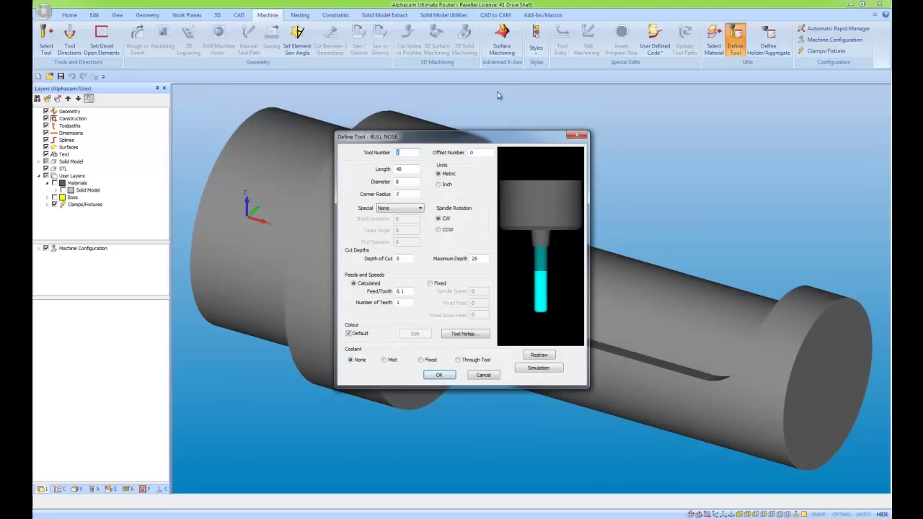
Give the tool offset number 1 and Mist coolant
drag(488, 135, 392, 135)
click(380, 153)
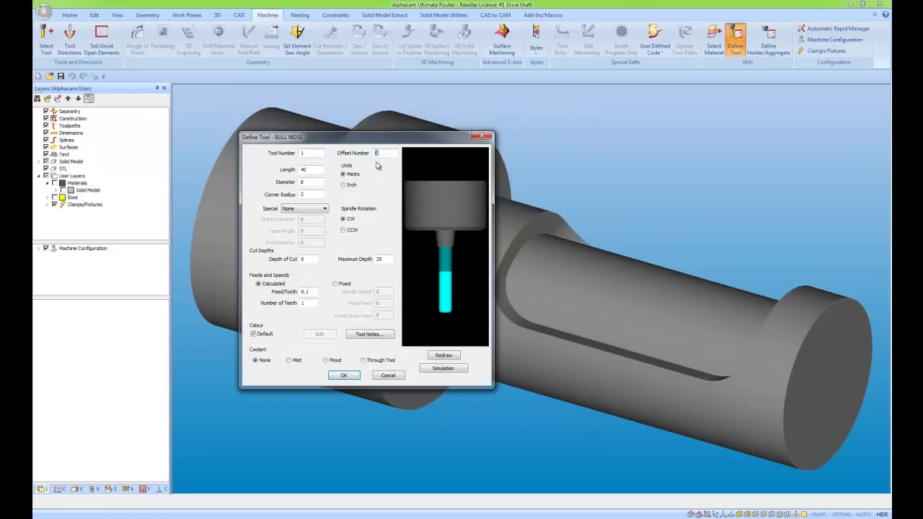
text(1)
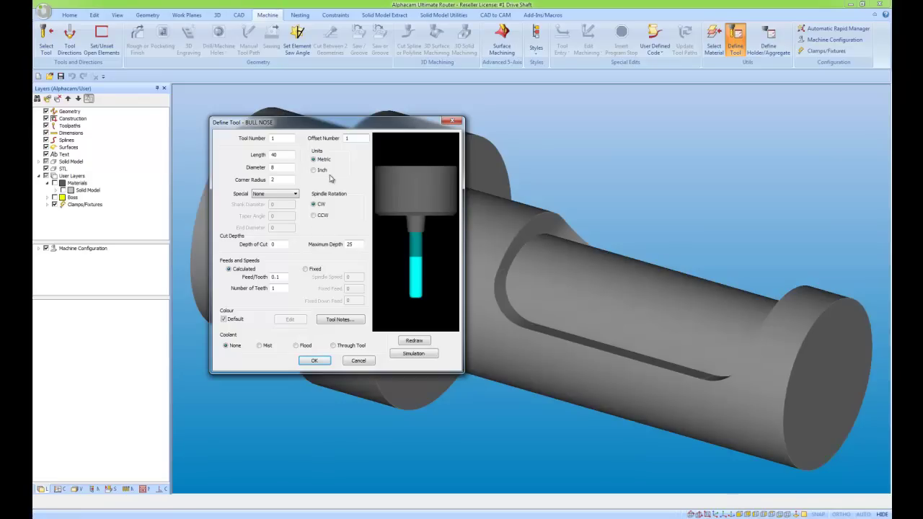
click(260, 346)
click(314, 361)
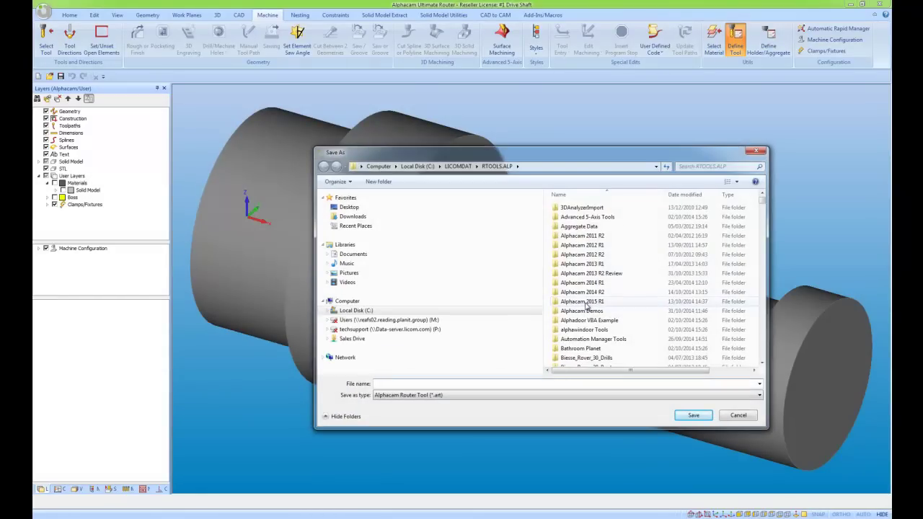
Save the tool over 8mm Bullnose Advanced 5-Axis.art in the Alphacam 2015 R1 folder
double_click(588, 301)
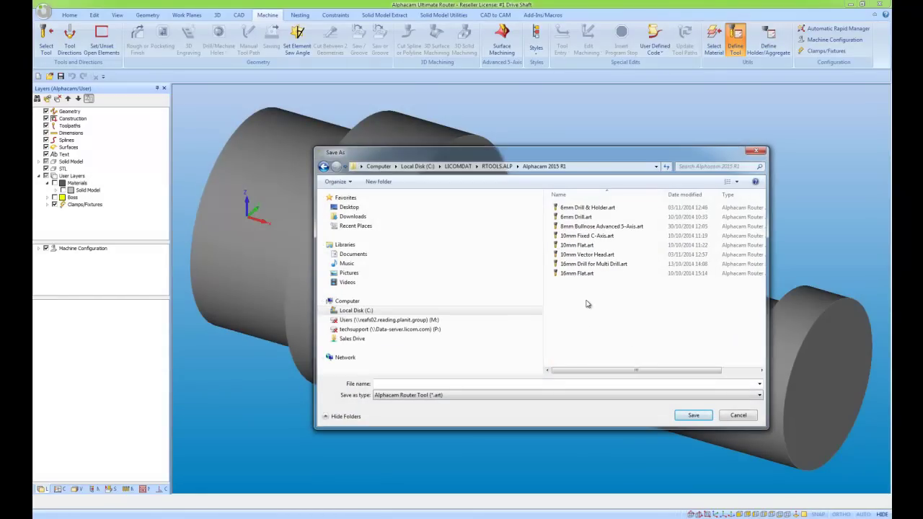
double_click(604, 228)
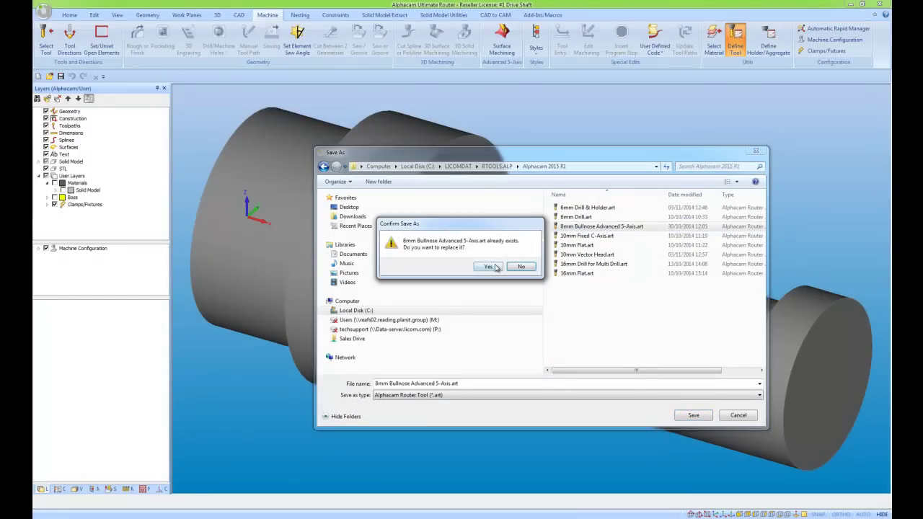
click(489, 267)
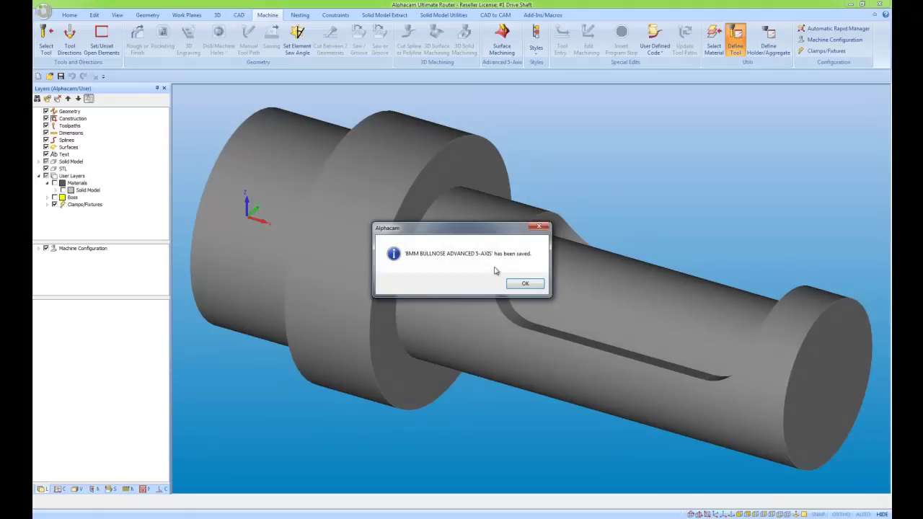
Dismiss the tool-saved message, cancel the tool type chooser and orbit to view the slot
click(526, 285)
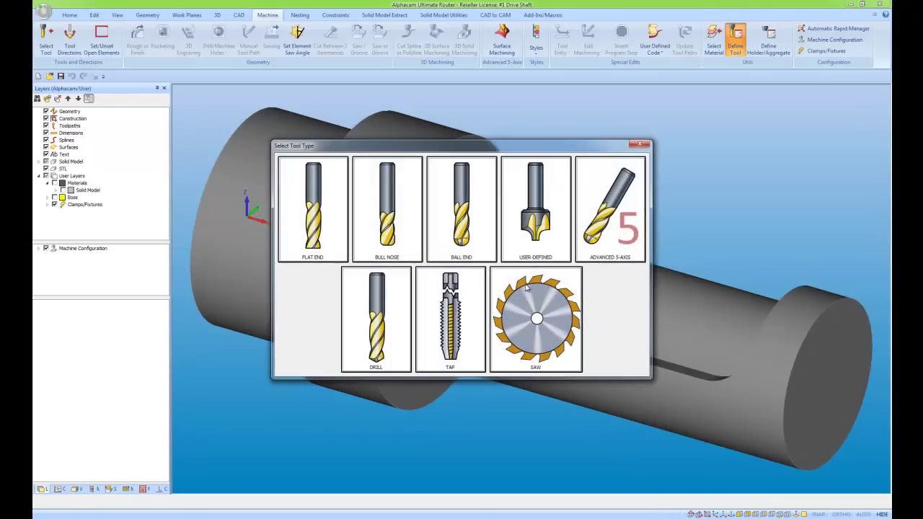
key(Escape)
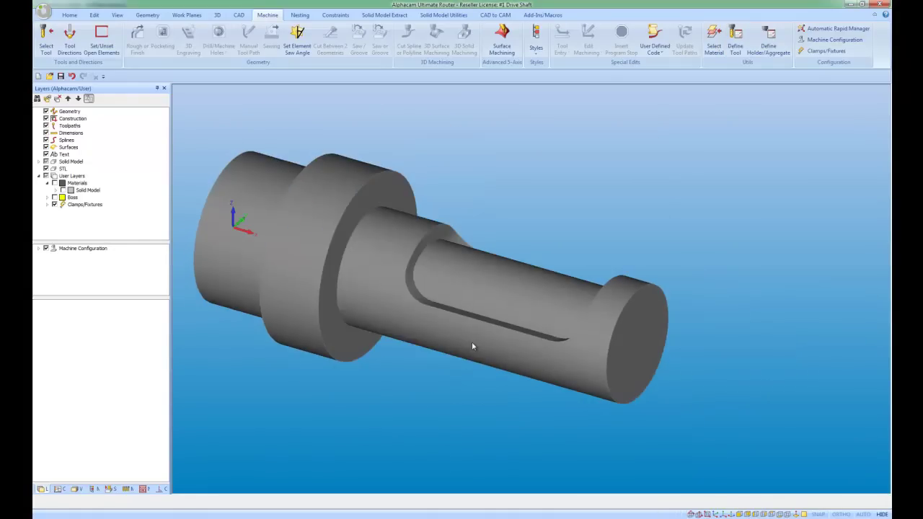
middle_drag(442, 350, 503, 282)
scroll(472, 313, up, 5)
scroll(465, 322, down, 5)
middle_drag(465, 318, 474, 354)
scroll(469, 305, up, 3)
scroll(469, 308, down, 3)
scroll(406, 332, up, 3)
scroll(406, 331, down, 3)
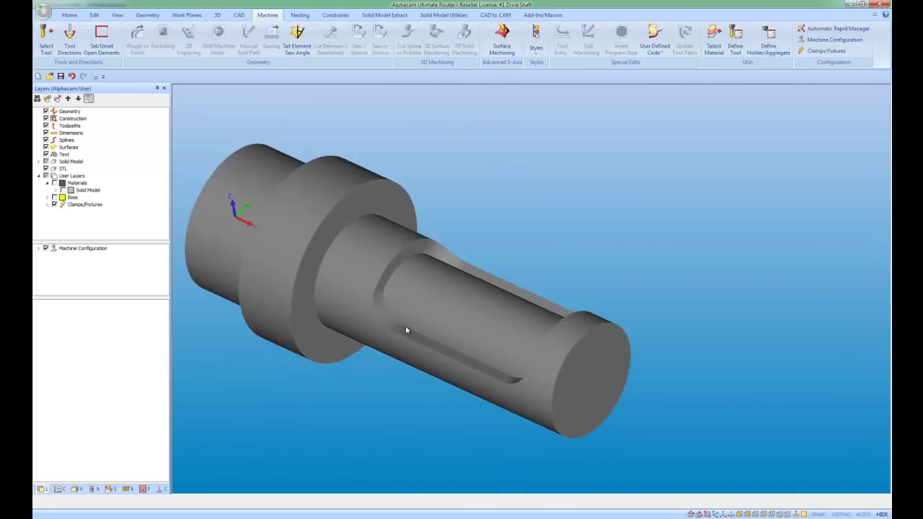
middle_drag(406, 330, 435, 320)
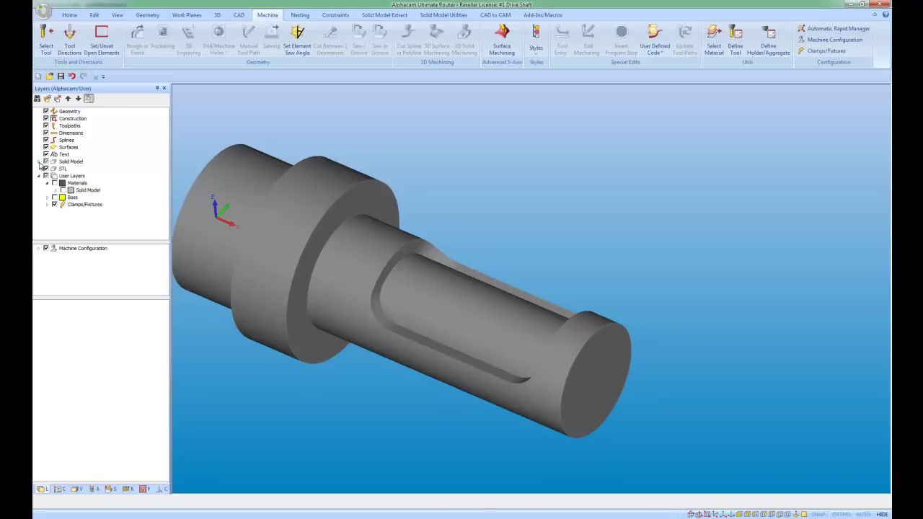
Show the Part Modeler 3 Boss solid under the Solid Model layer
click(40, 163)
click(54, 176)
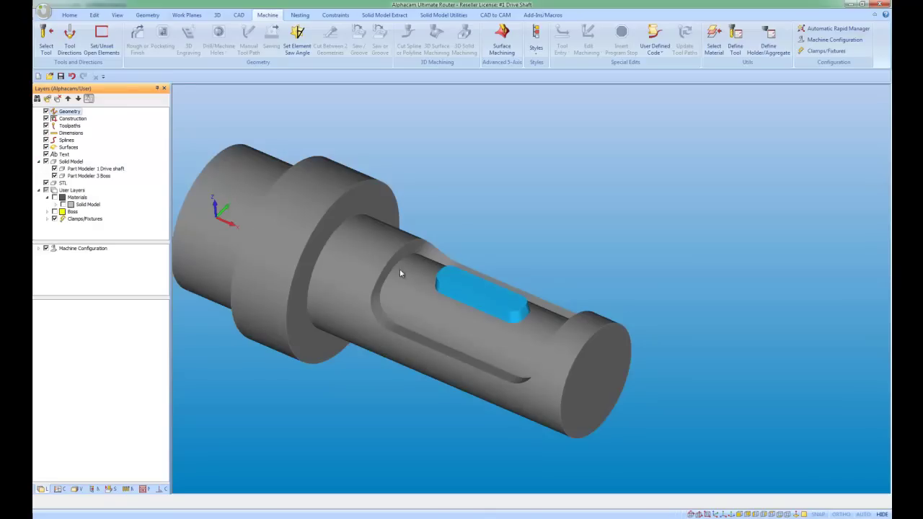
scroll(486, 315, down, 3)
scroll(460, 307, up, 3)
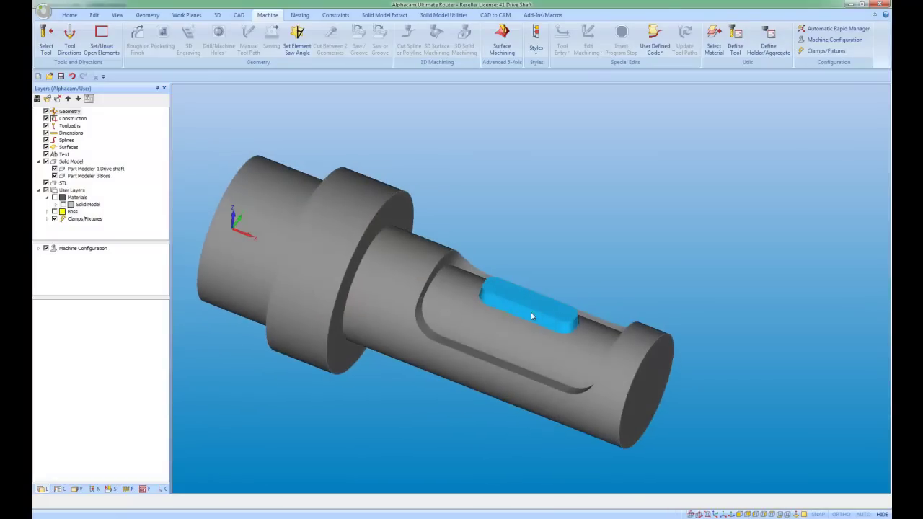
middle_drag(452, 303, 396, 310)
scroll(530, 314, up, 3)
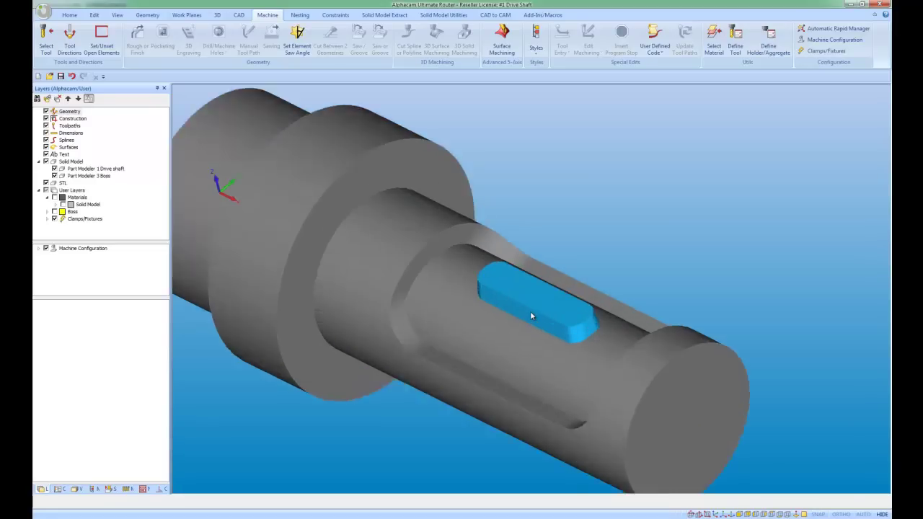
scroll(530, 316, down, 2)
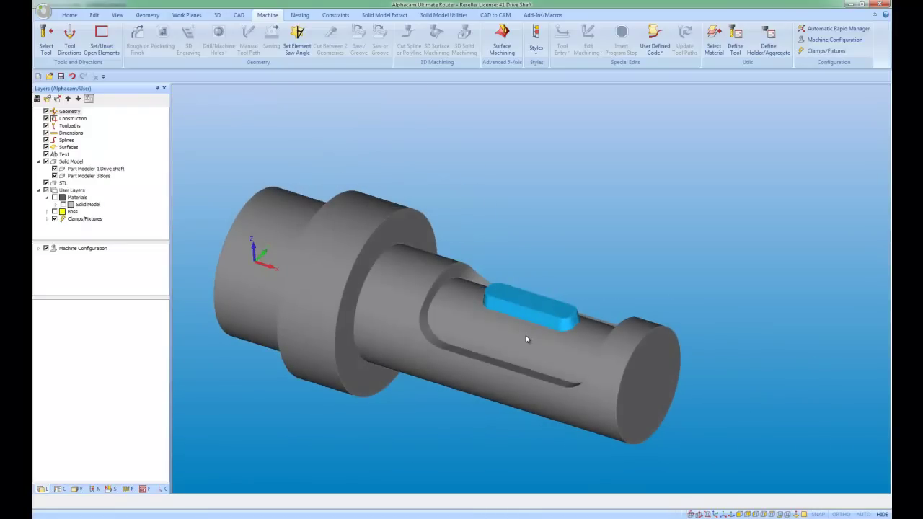
middle_drag(515, 325, 507, 330)
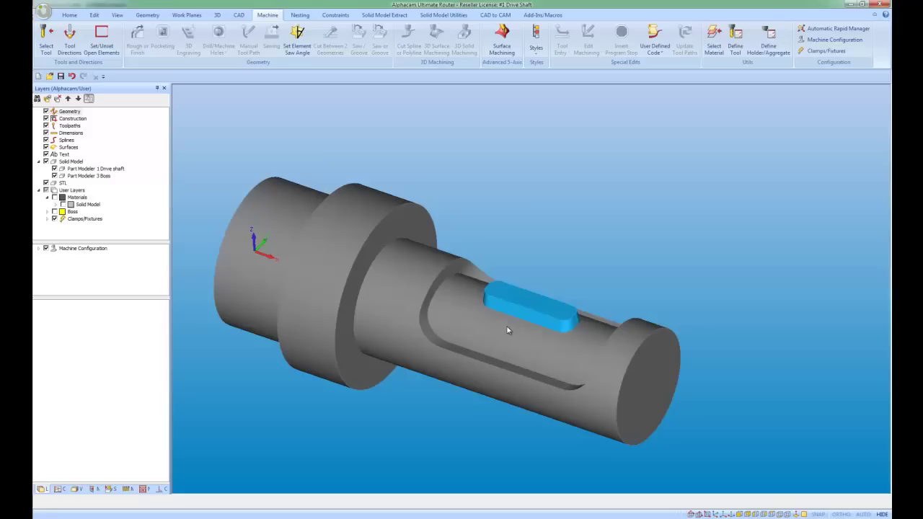
Select the 8mm Bullnose Advanced 5-Axis tool from the Alphacam 2015 R1 folder
click(45, 44)
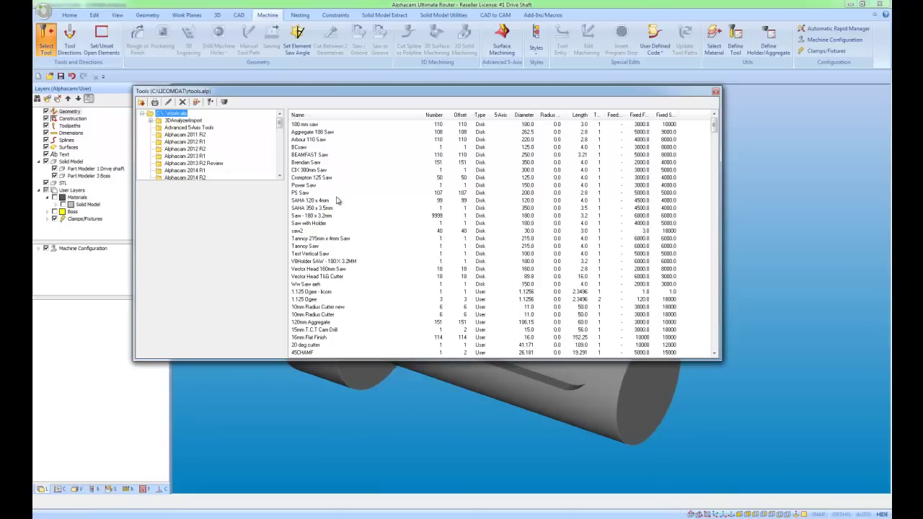
scroll(280, 130, down, 2)
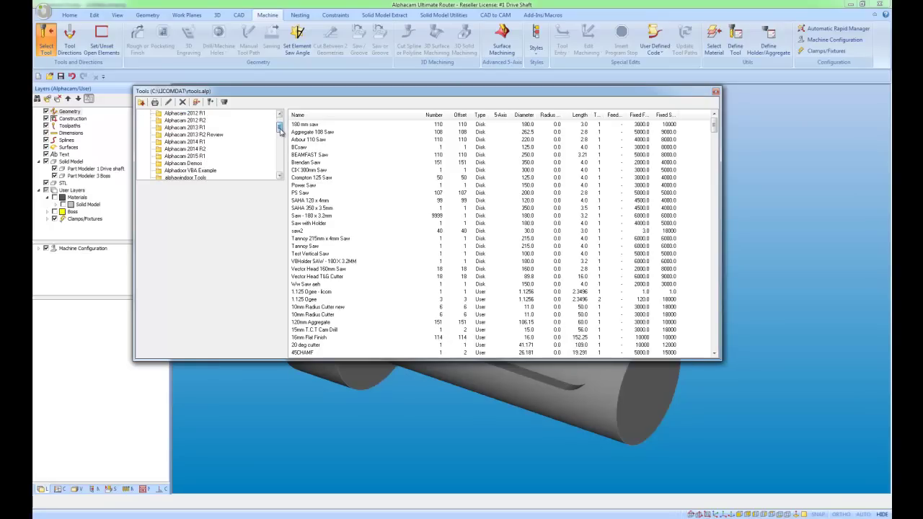
click(202, 157)
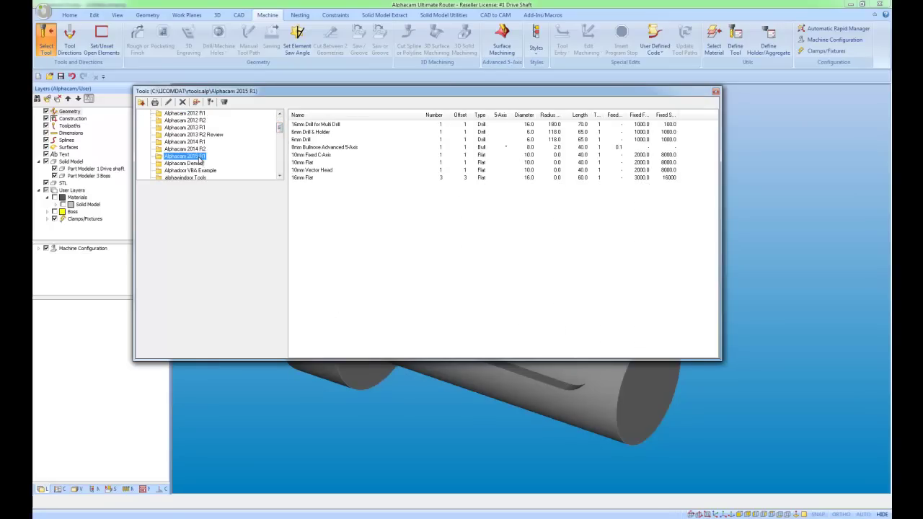
double_click(316, 148)
click(464, 316)
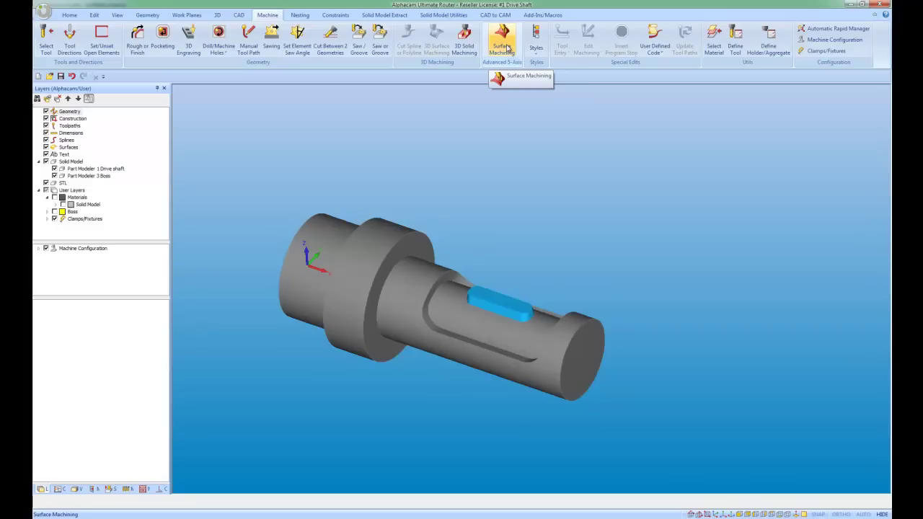
Start an advanced 5-axis surfaces operation and accept the bullnose tool settings
click(507, 47)
drag(220, 94, 207, 137)
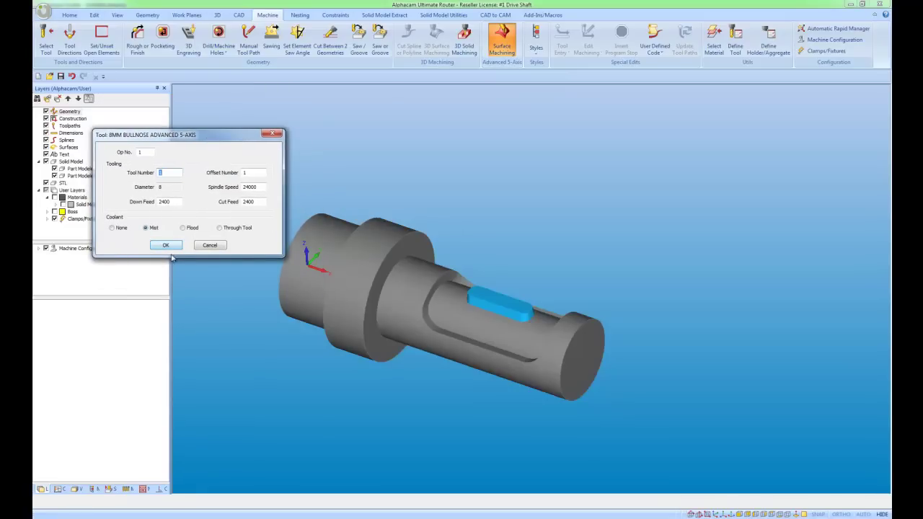
click(166, 246)
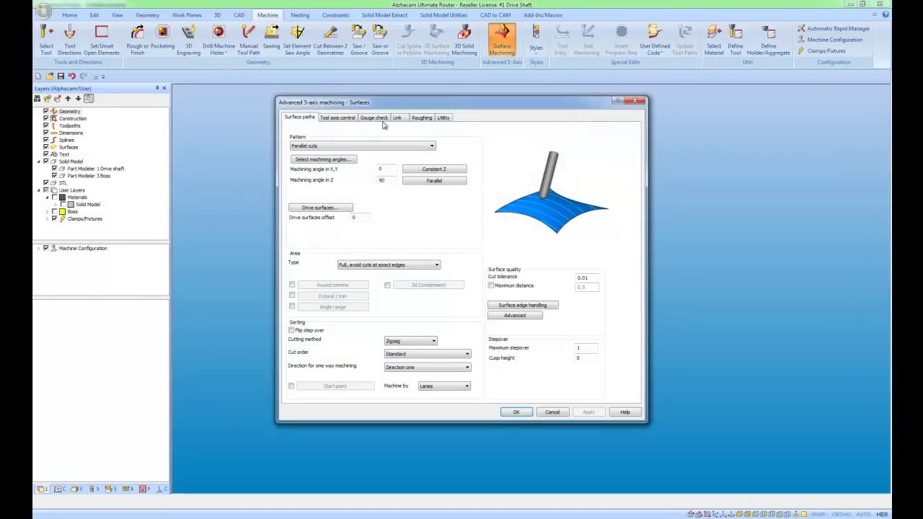
Pick the pocket floor as the drive surface and calculate the parallel-cuts toolpath
drag(413, 107, 350, 120)
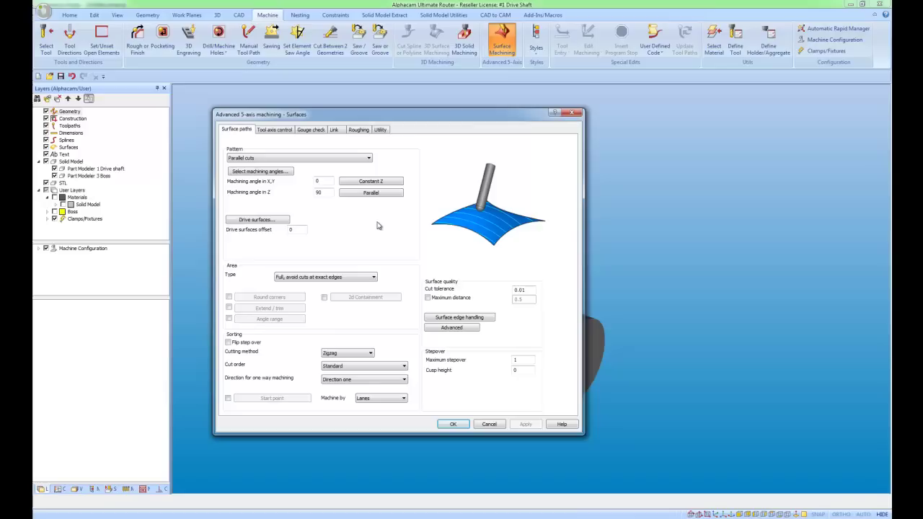
click(267, 220)
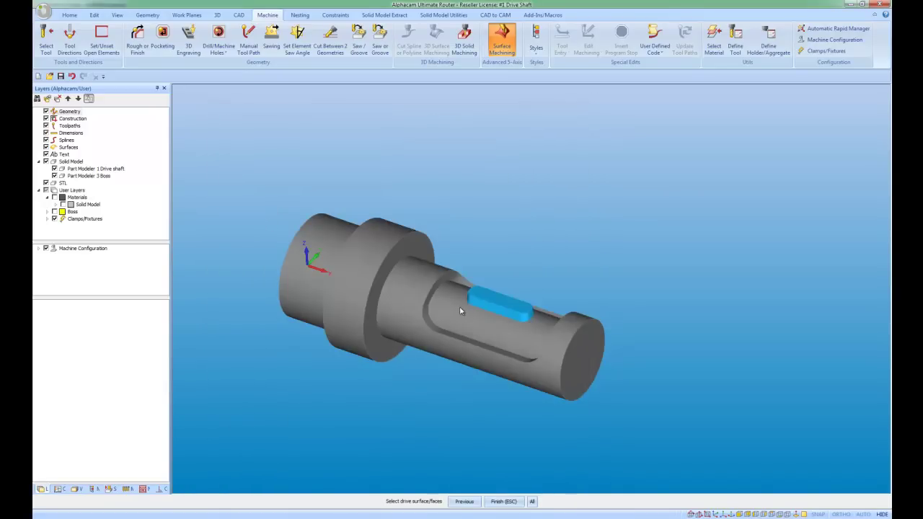
click(453, 310)
key(Escape)
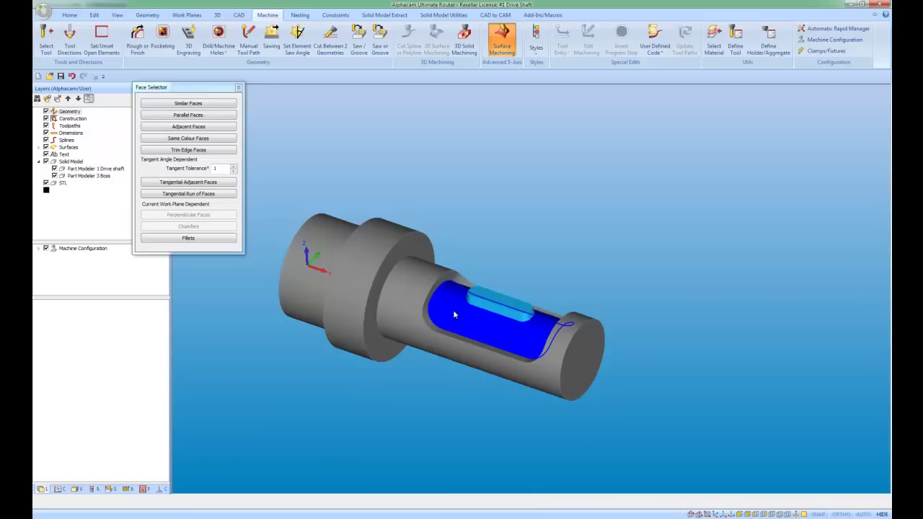
click(454, 425)
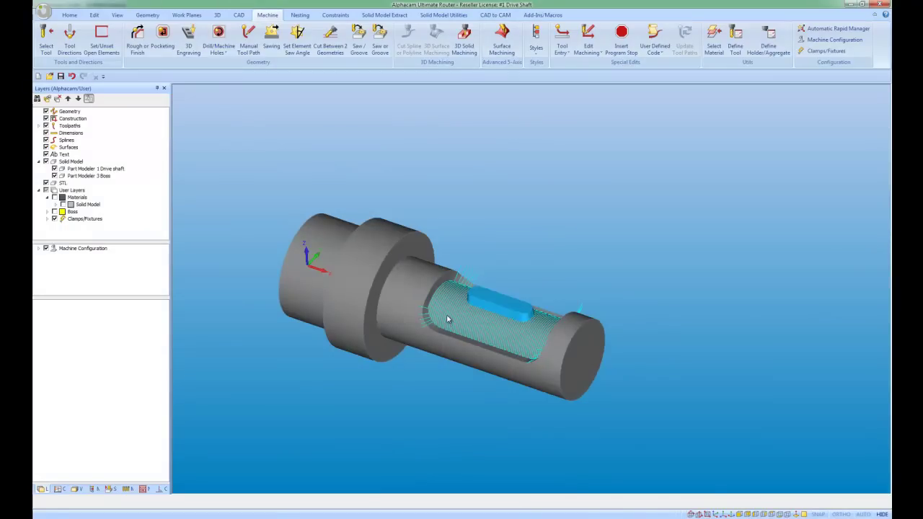
scroll(447, 319, up, 3)
scroll(449, 321, down, 2)
scroll(448, 321, up, 3)
scroll(449, 321, down, 3)
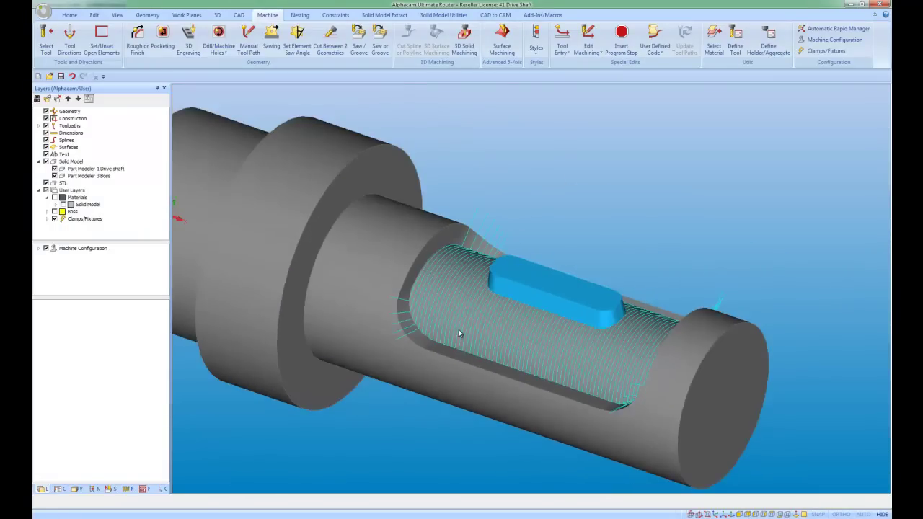
scroll(536, 315, down, 3)
scroll(486, 324, up, 3)
middle_drag(489, 328, 465, 321)
scroll(491, 323, up, 3)
scroll(492, 324, down, 4)
scroll(458, 315, up, 3)
scroll(453, 318, down, 1)
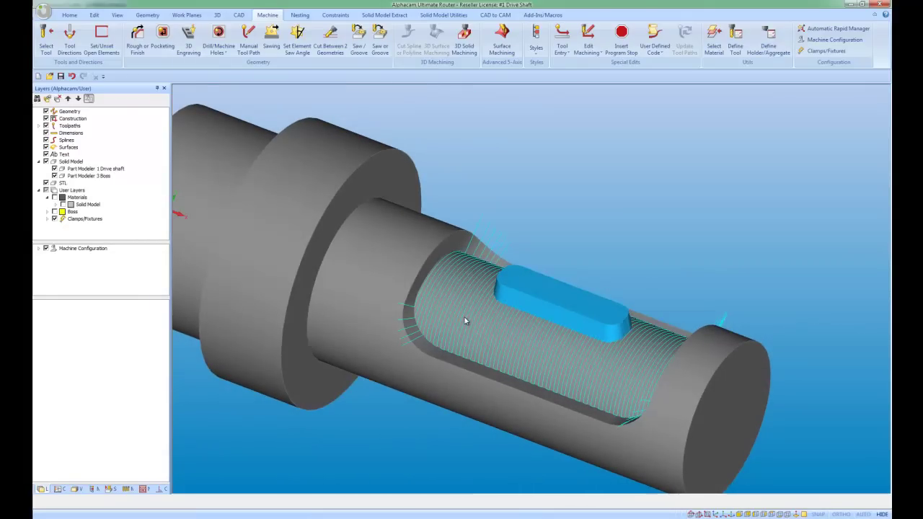
Edit the Parallel cuts operation, setting Maximum stepover to .25 to recalculate it
click(60, 489)
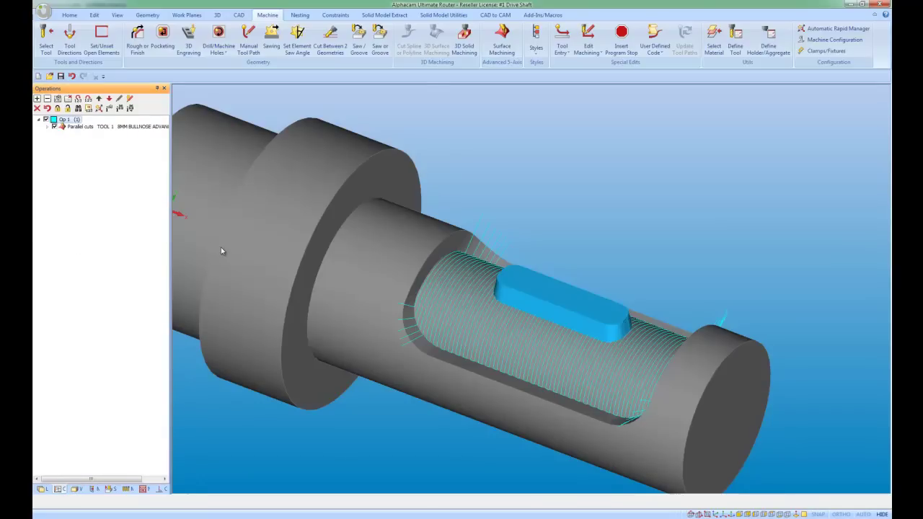
right_click(127, 129)
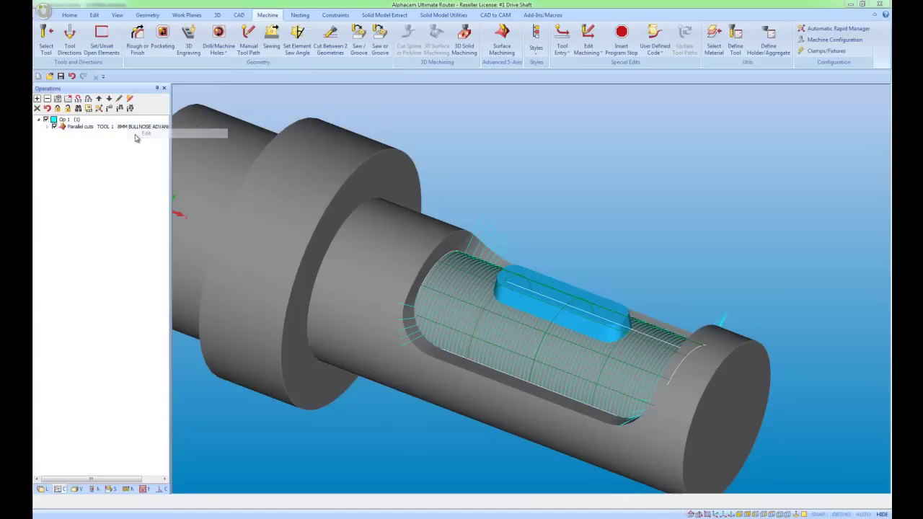
click(113, 186)
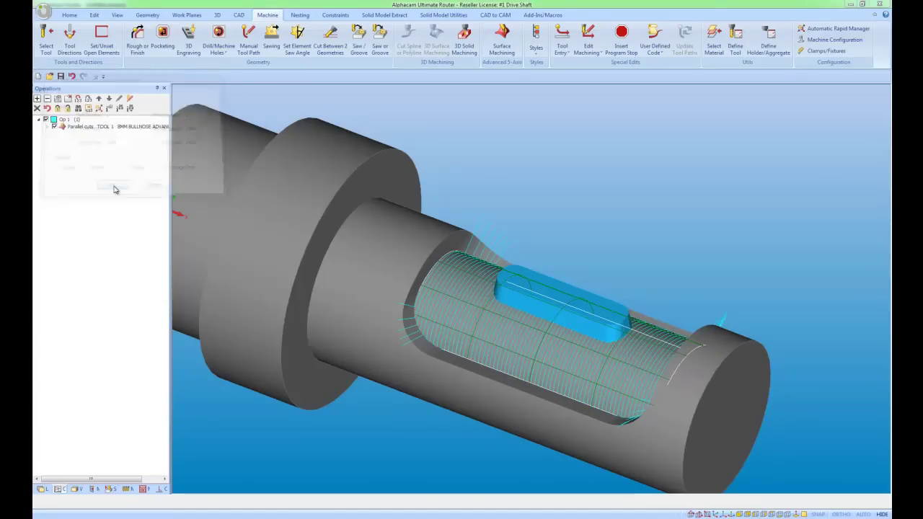
drag(252, 7, 264, 37)
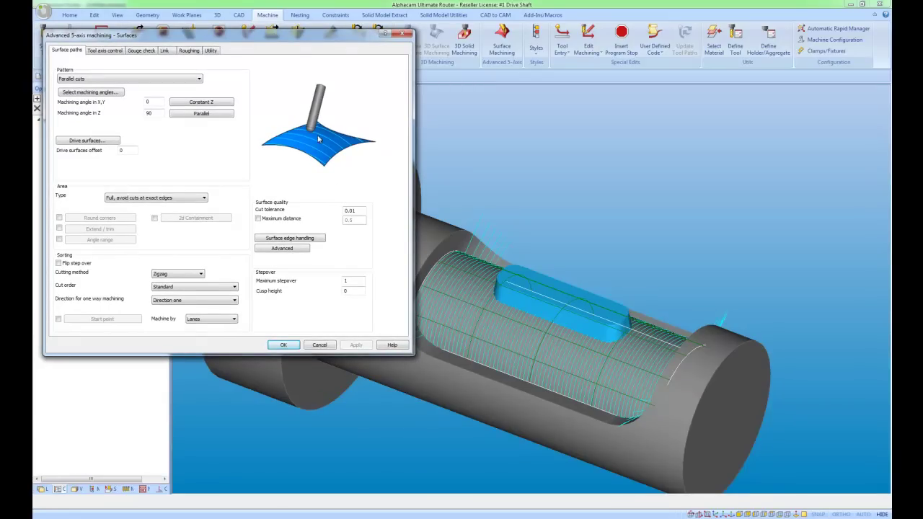
double_click(354, 282)
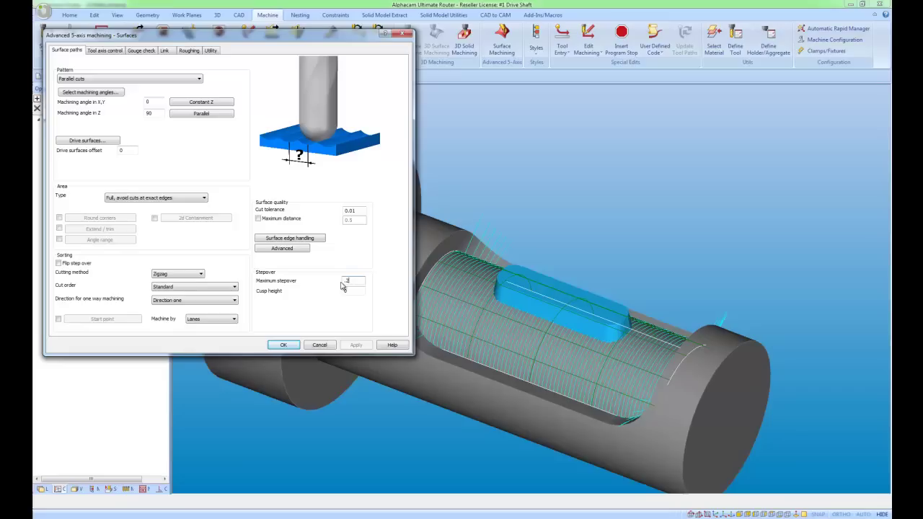
click(292, 346)
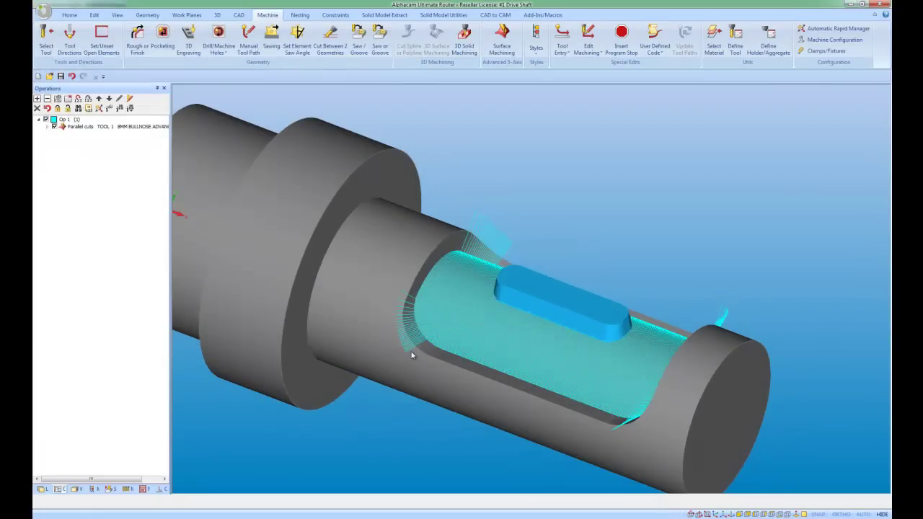
scroll(429, 332, up, 3)
scroll(425, 327, down, 4)
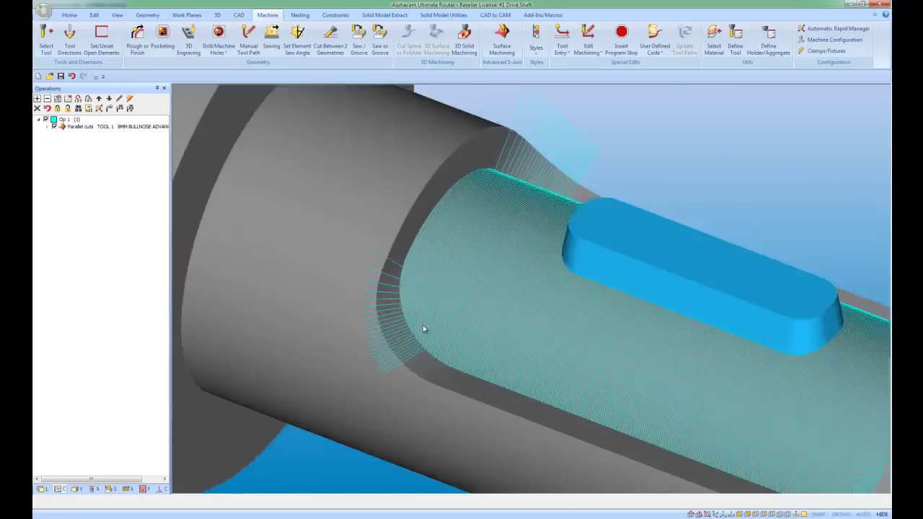
scroll(469, 323, up, 1)
scroll(433, 324, down, 4)
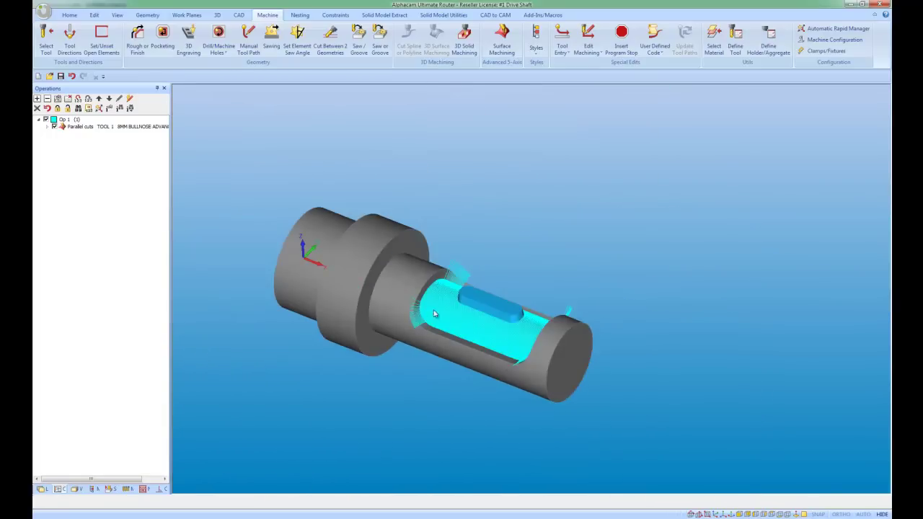
scroll(470, 319, up, 5)
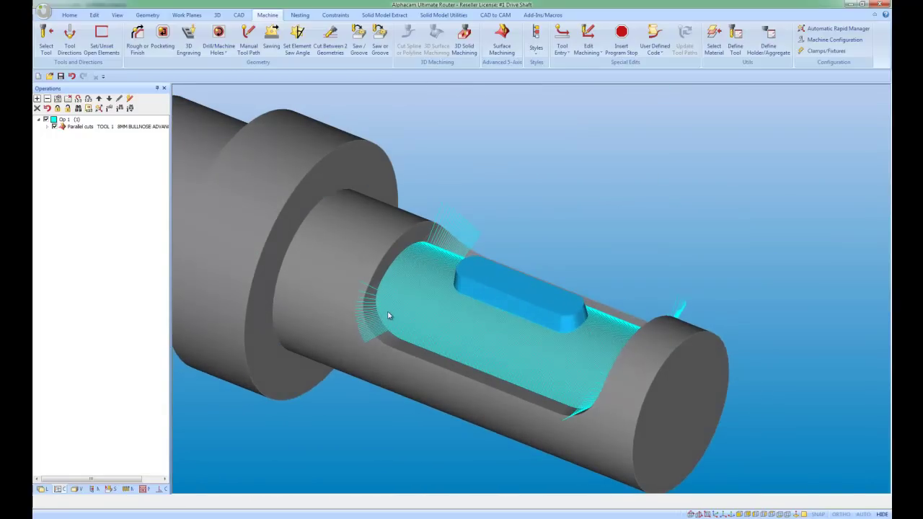
scroll(384, 314, up, 2)
scroll(386, 315, down, 2)
middle_drag(388, 316, 424, 362)
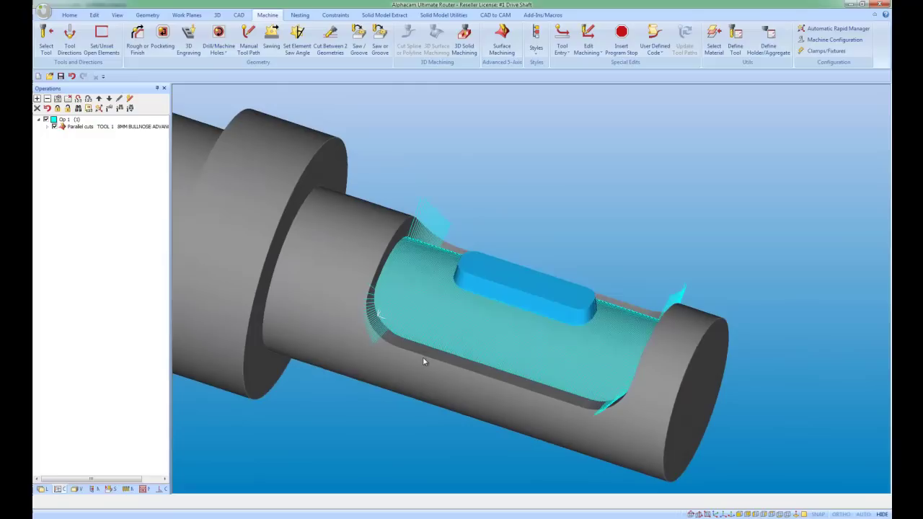
Simulate the 8MM bullnose cutter on the parallel-cuts toolpath, zooming and orbiting to watch it
right_click(391, 218)
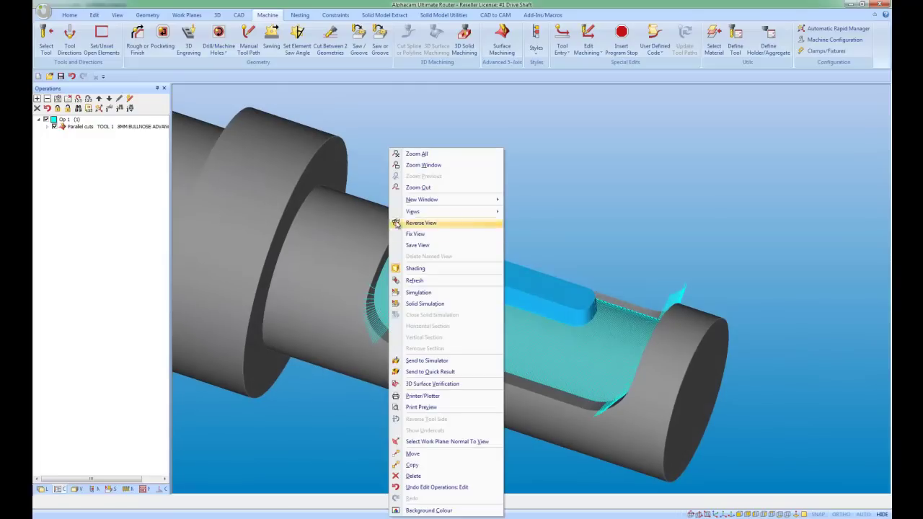
click(422, 292)
click(91, 102)
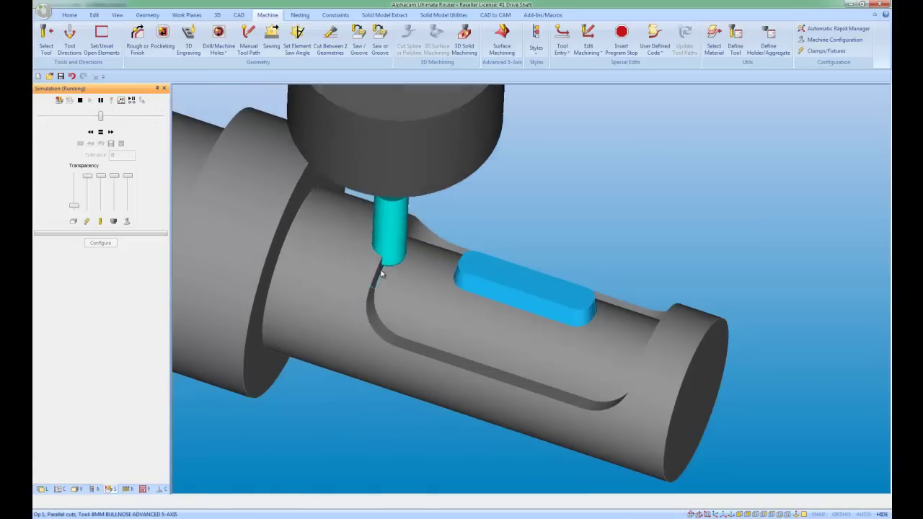
scroll(383, 270, up, 5)
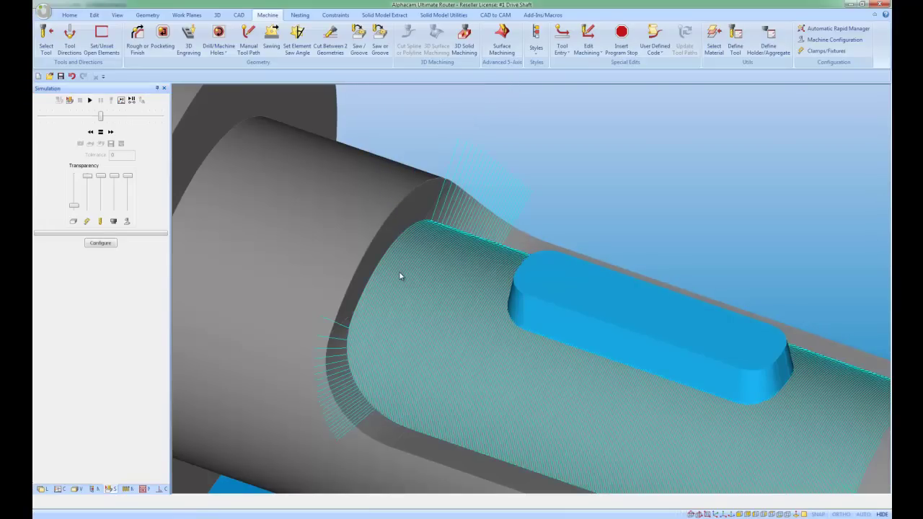
scroll(400, 276, down, 5)
middle_drag(404, 264, 325, 257)
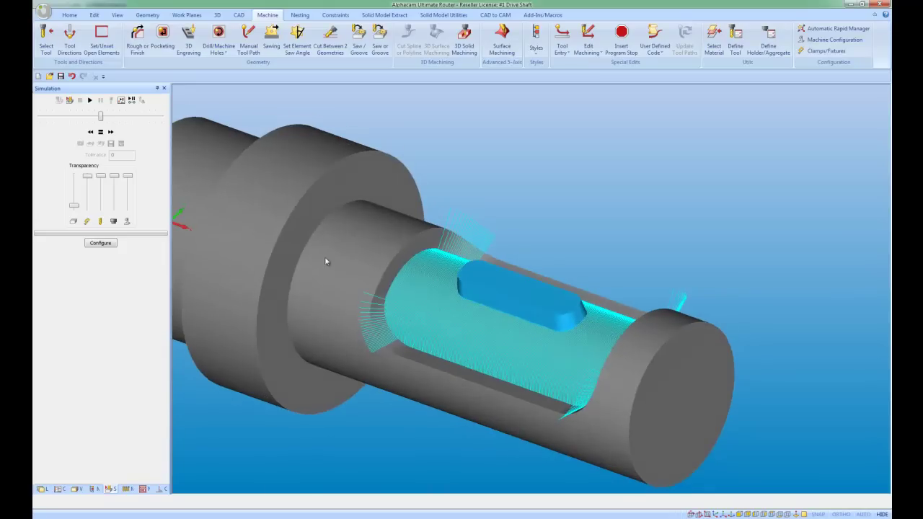
scroll(401, 291, up, 5)
scroll(401, 291, down, 4)
scroll(411, 303, up, 5)
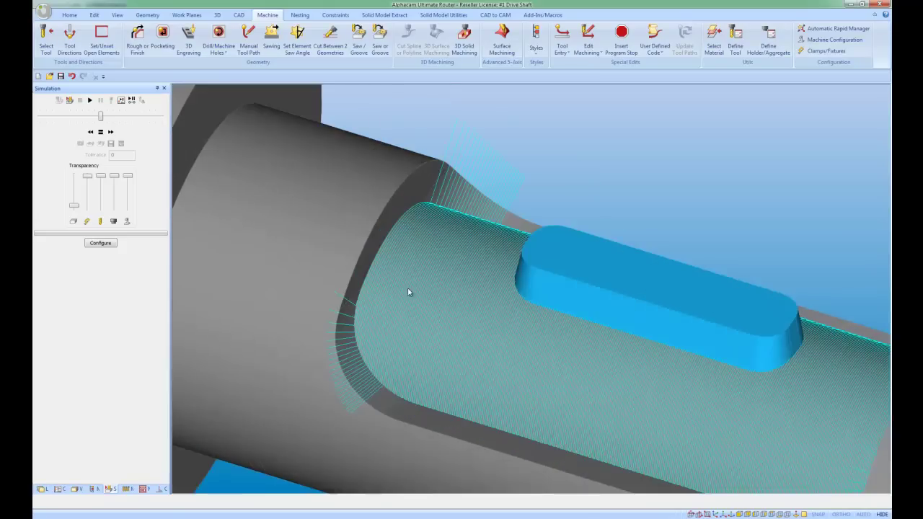
scroll(407, 290, down, 3)
middle_drag(406, 289, 444, 283)
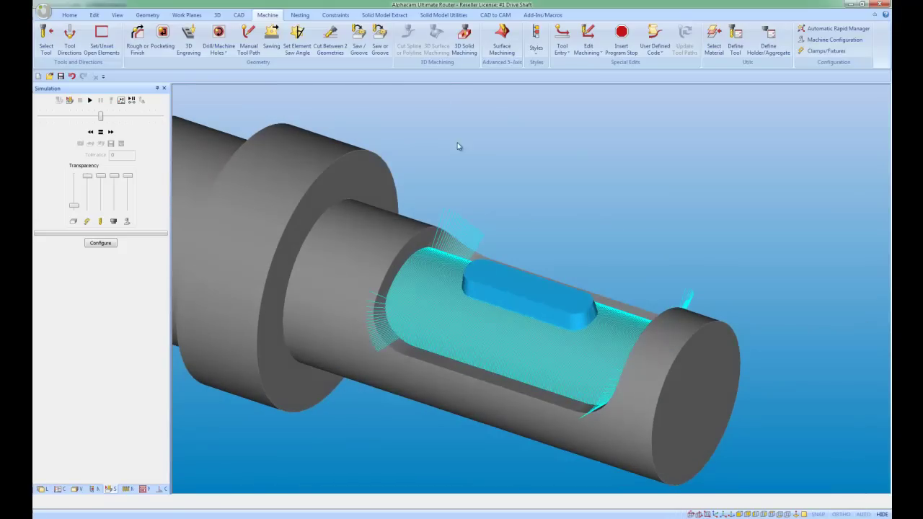
Use Set Face Colour to make the fillet face at the pocket's left end orange
click(436, 15)
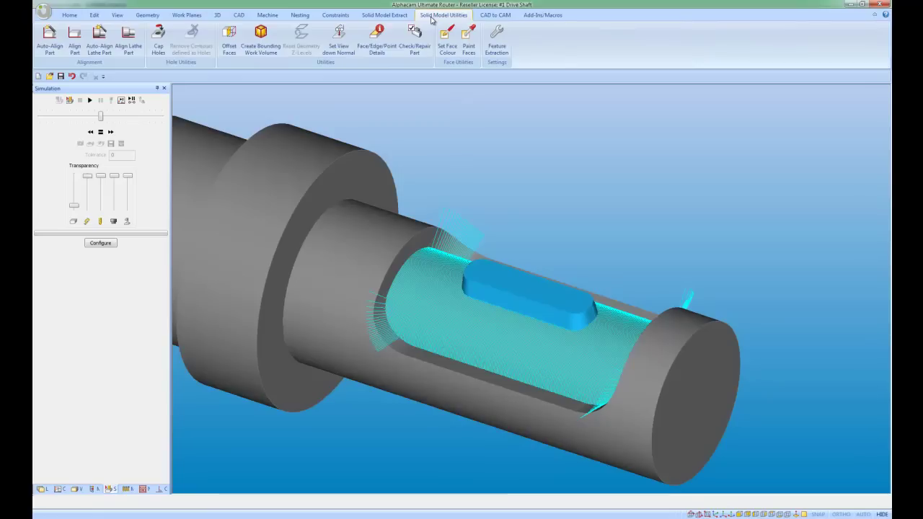
click(448, 47)
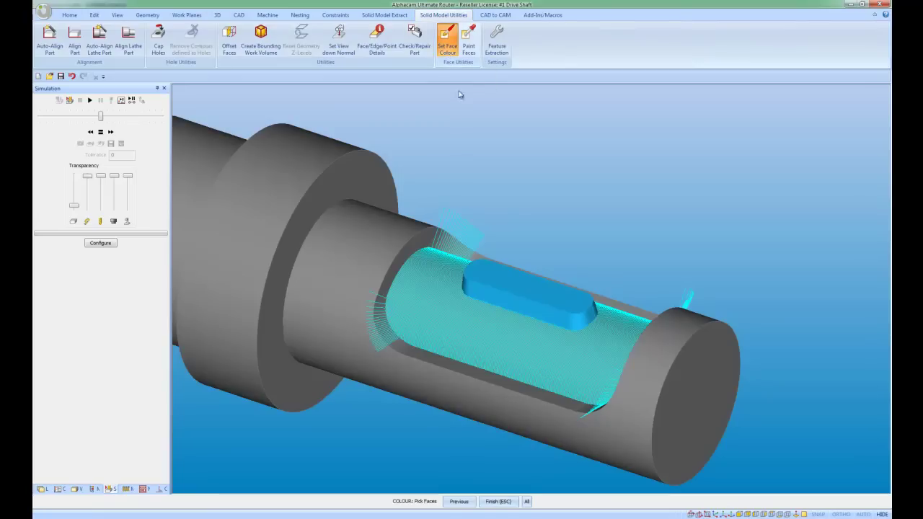
click(418, 246)
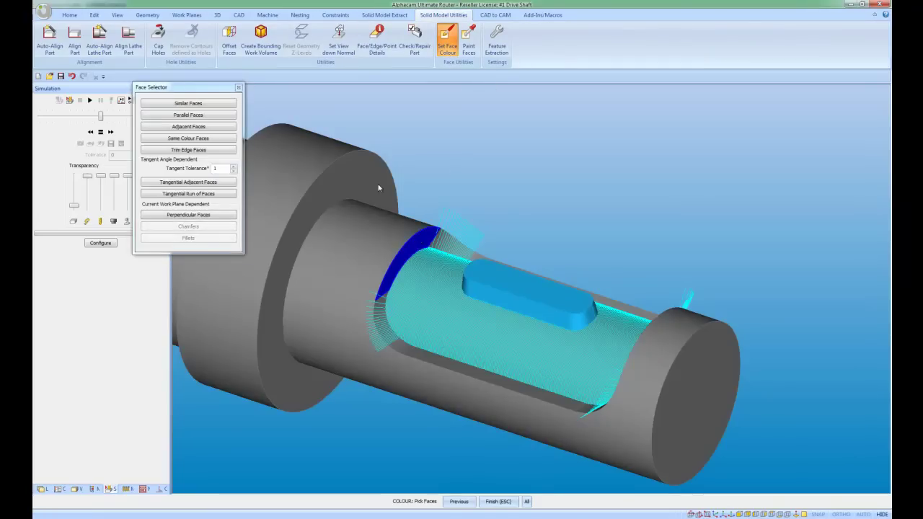
right_click(386, 136)
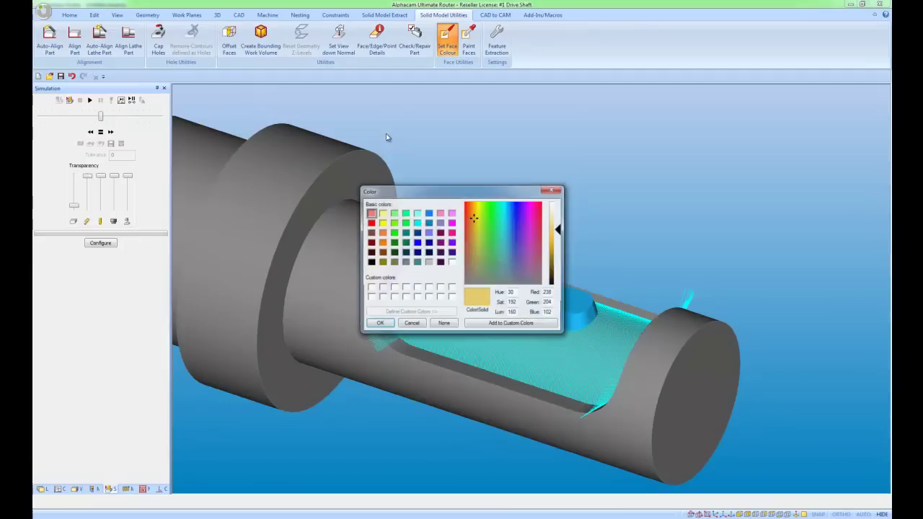
click(382, 232)
click(379, 323)
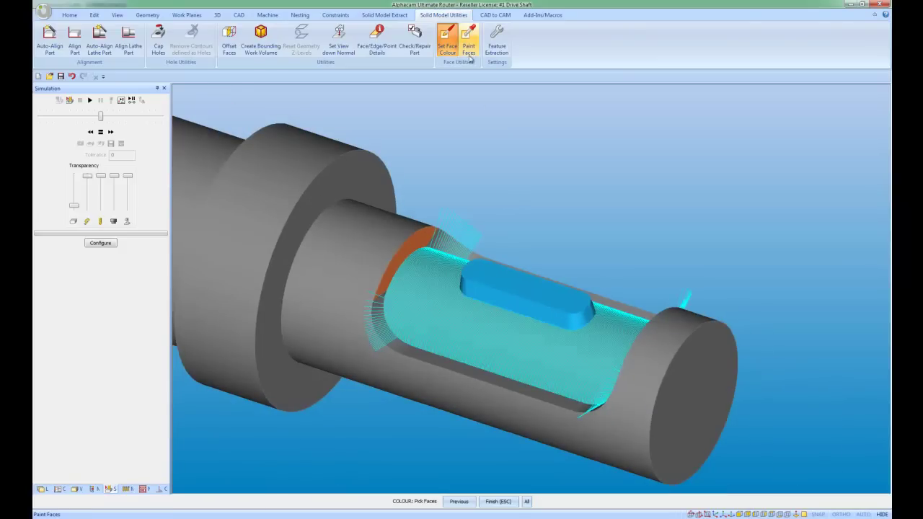
Copy the orange onto the next fillet face and the lower fillet strip along the pocket
click(470, 56)
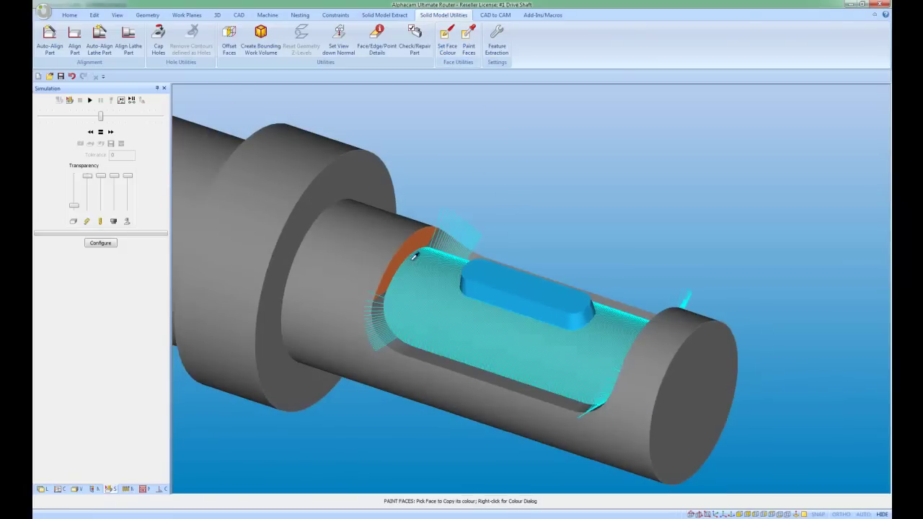
click(401, 261)
click(379, 316)
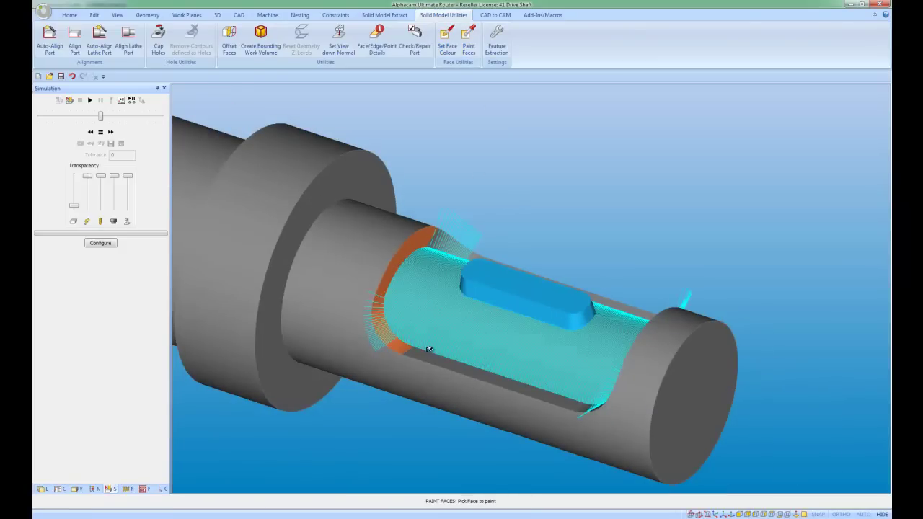
click(439, 357)
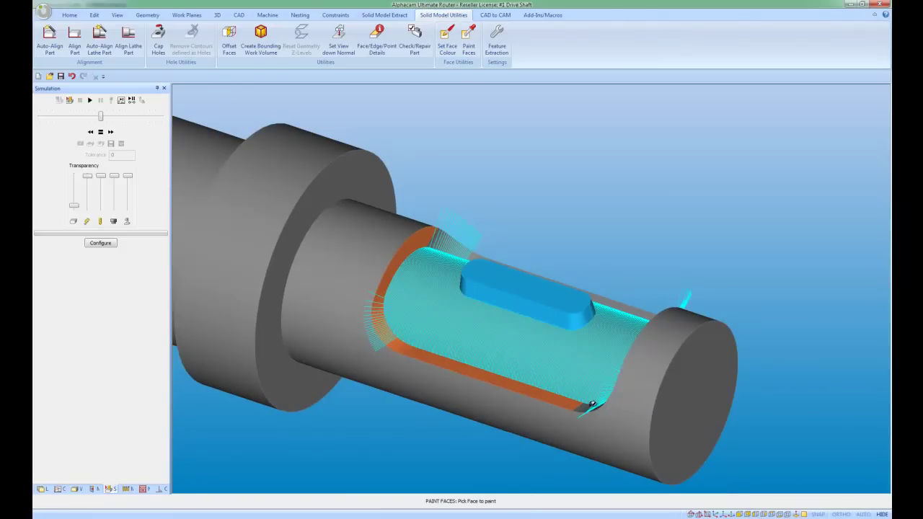
Paint the pocket's end fillet strip and upper strips orange
key(Up)
key(Up)
key(Up)
key(Up)
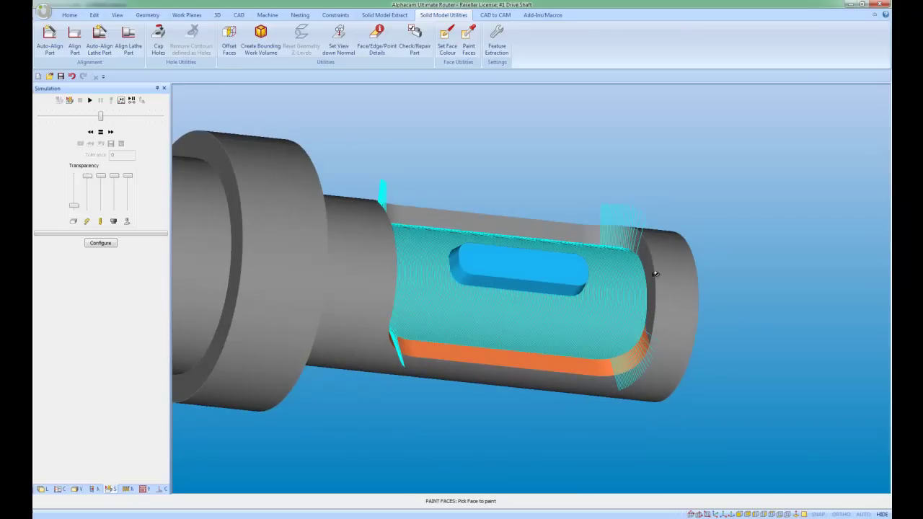
click(655, 275)
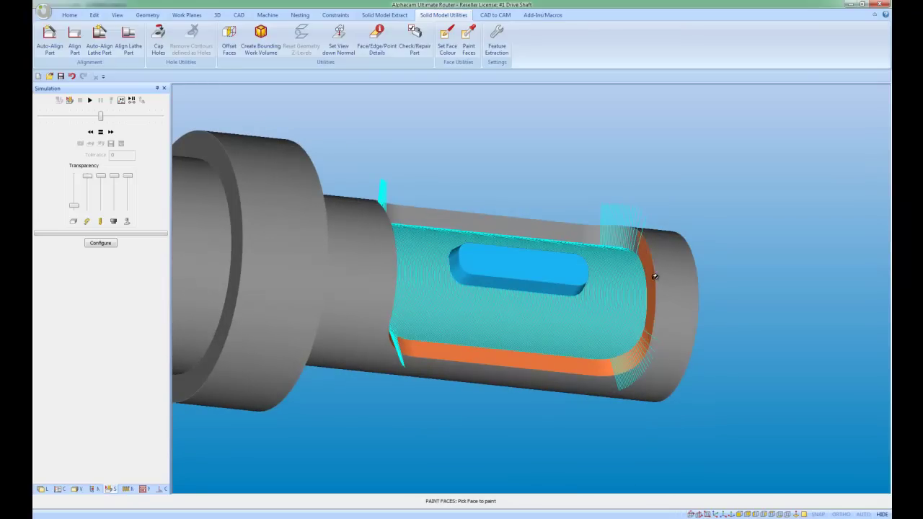
click(571, 233)
key(Left)
key(Left)
key(Left)
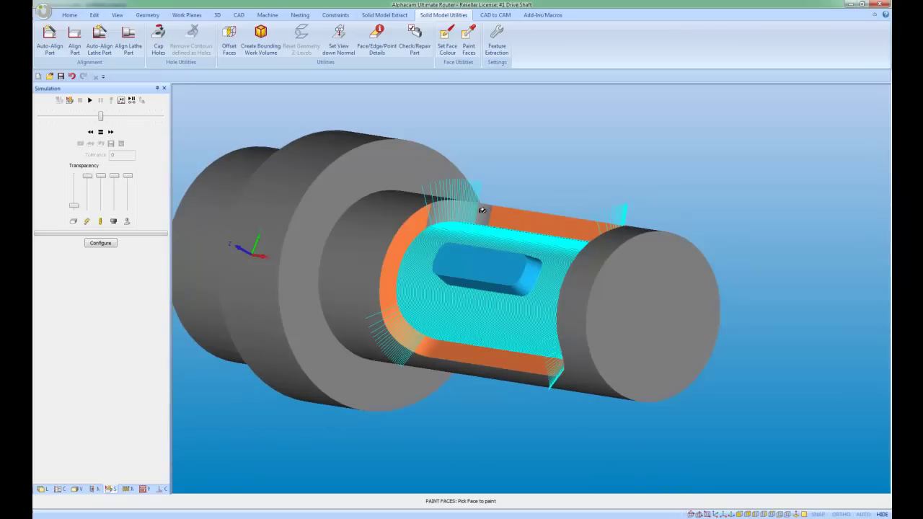
click(482, 210)
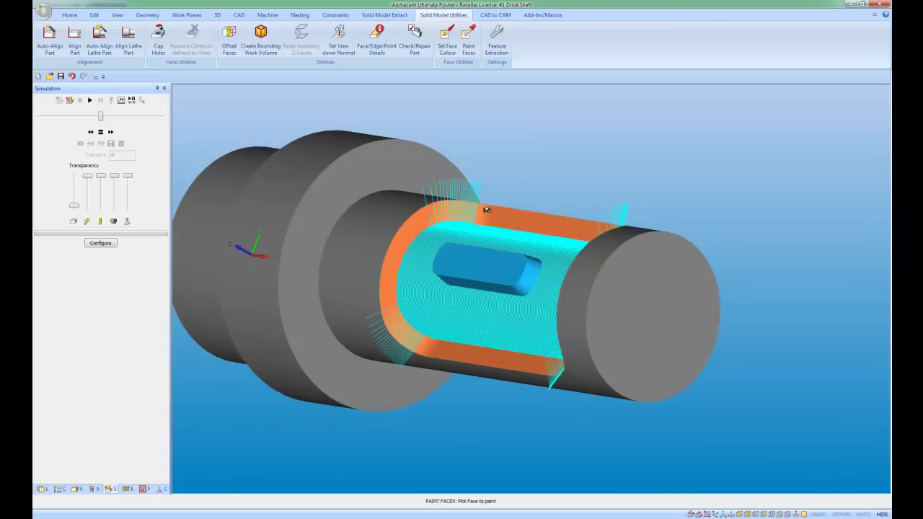
click(713, 513)
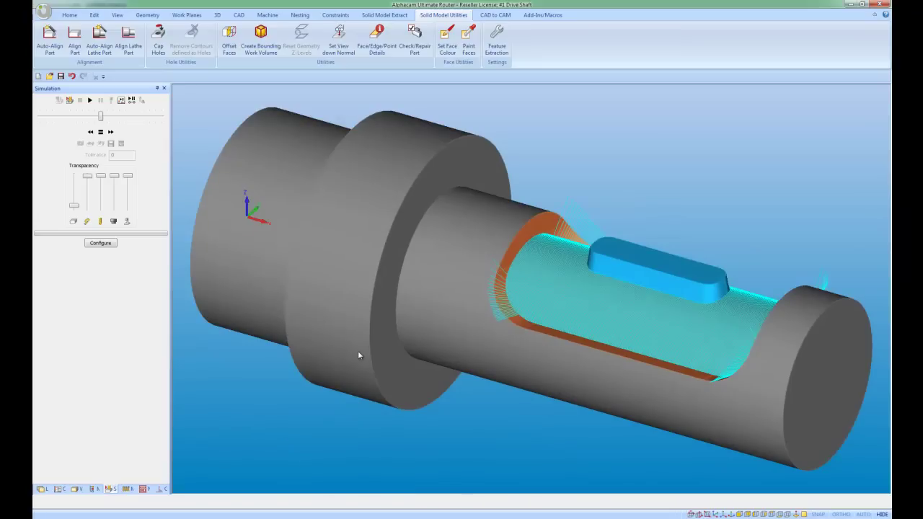
Reopen the Parallel cuts operation for editing, keeping its tool settings
click(60, 491)
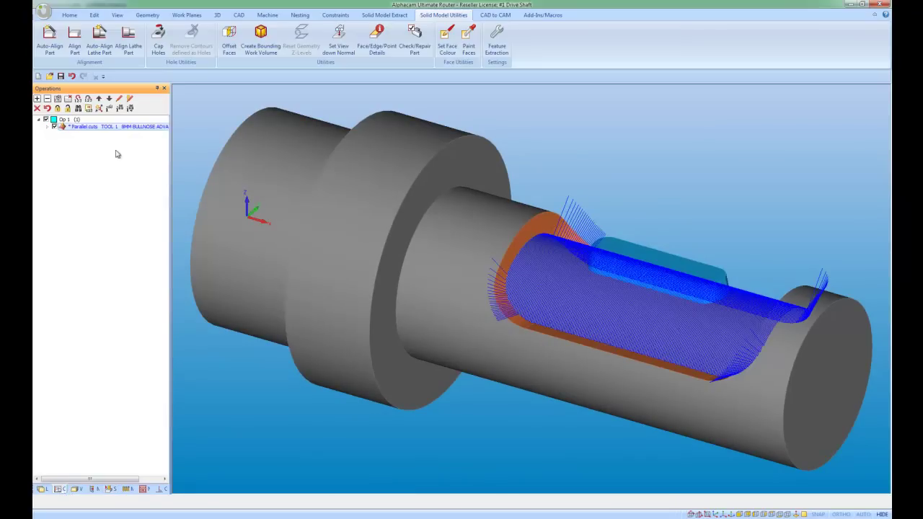
right_click(109, 127)
click(126, 135)
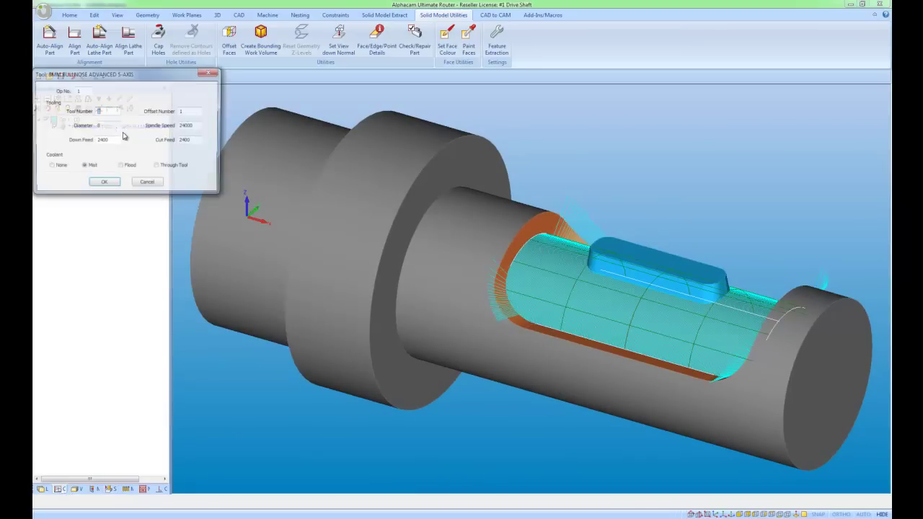
click(103, 184)
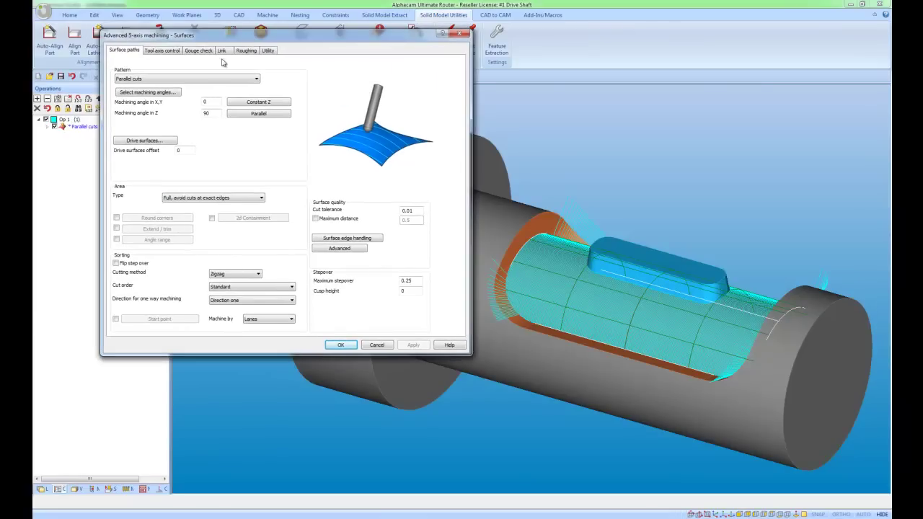
Gouge-check row 1 against the orange faces instead of the drive surfaces, then recalculate
click(200, 51)
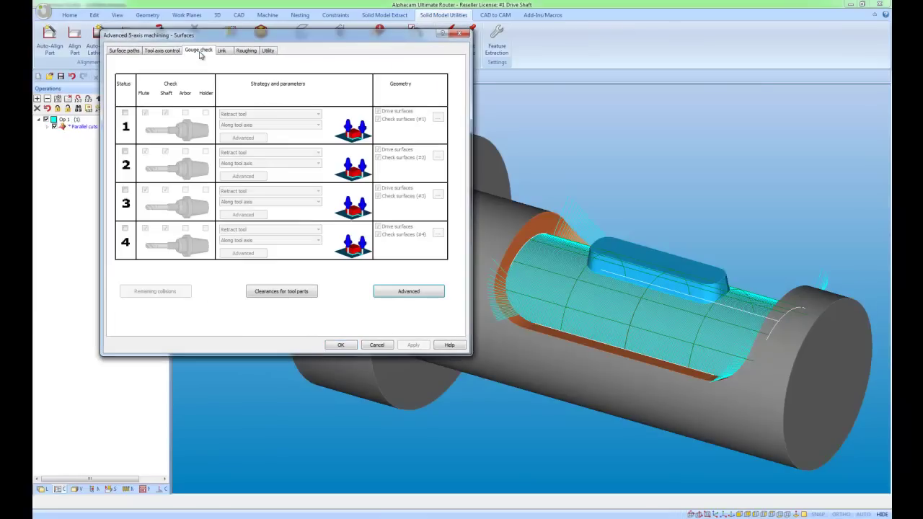
click(126, 114)
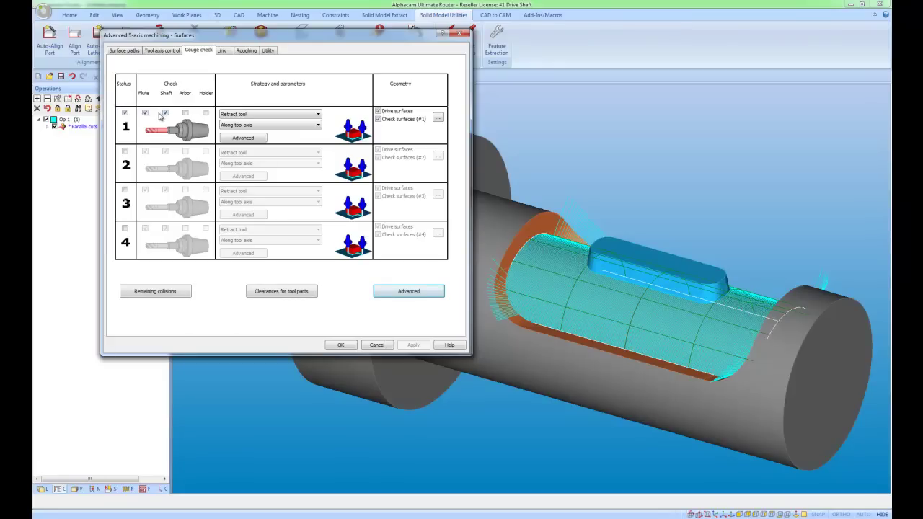
click(377, 111)
click(438, 119)
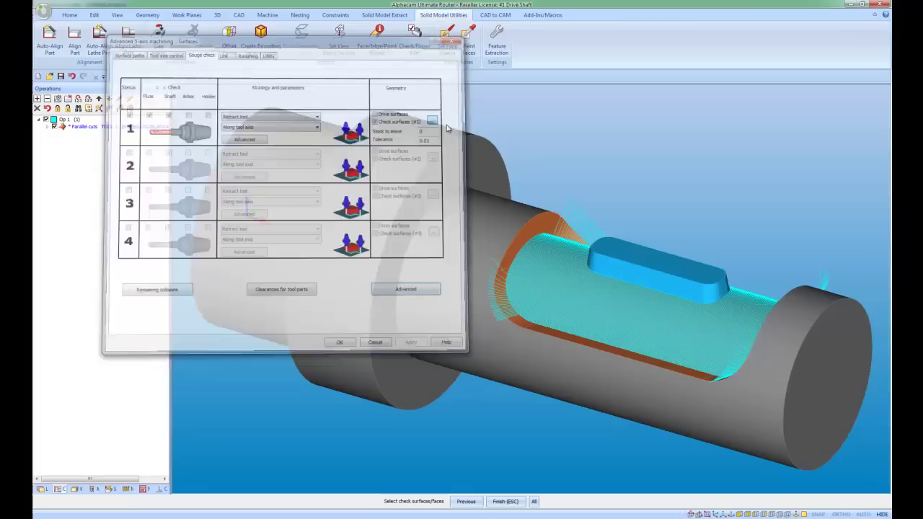
click(532, 233)
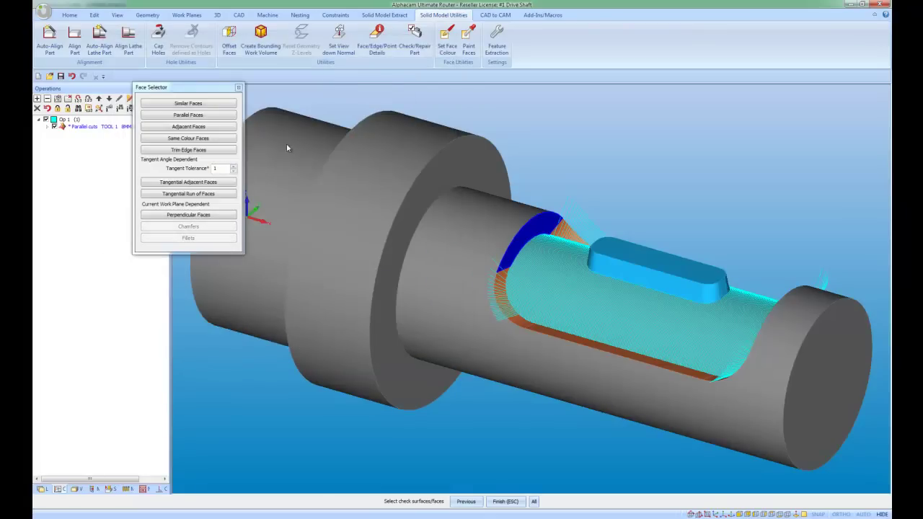
click(203, 141)
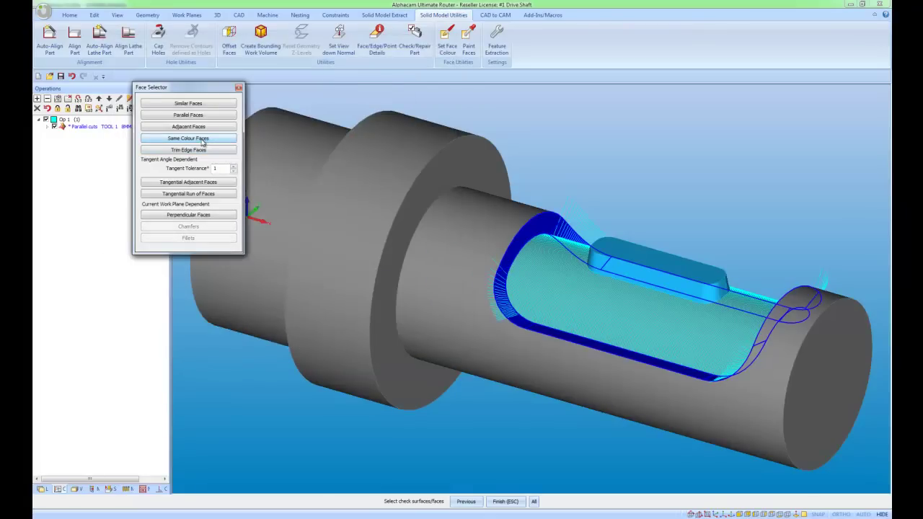
right_click(350, 187)
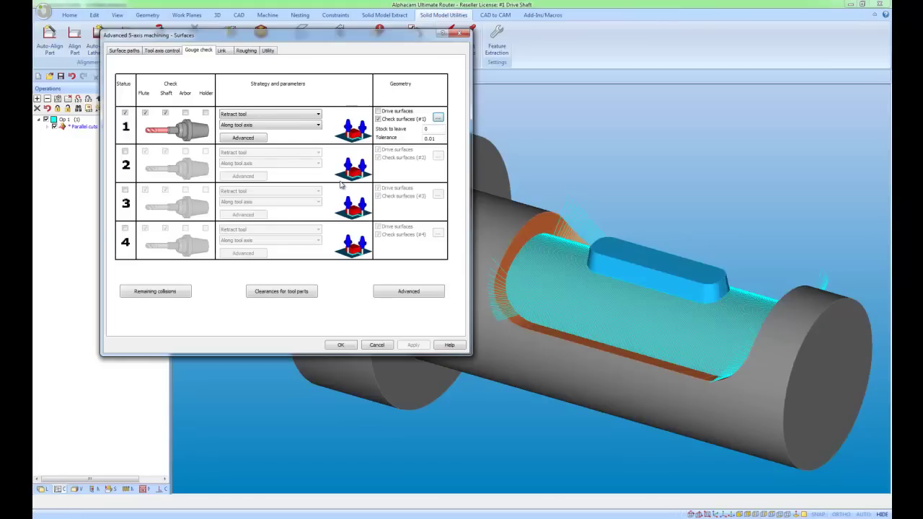
click(341, 345)
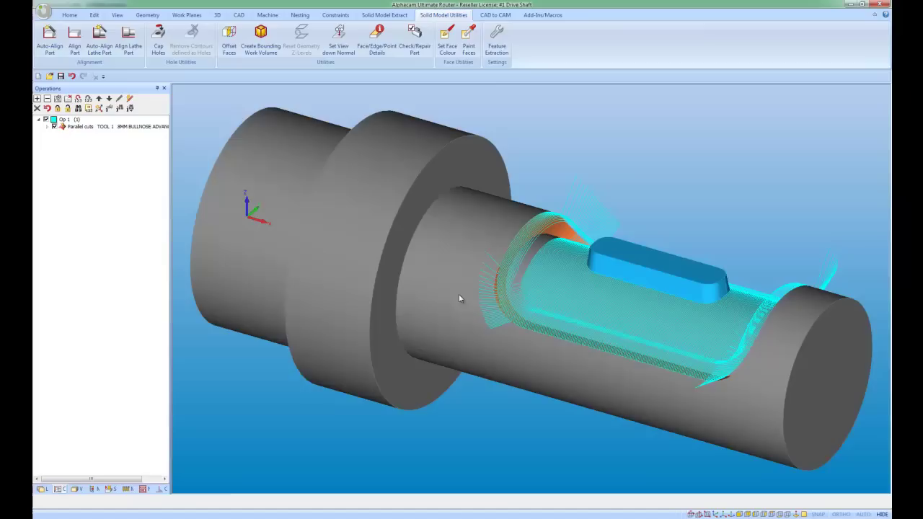
middle_drag(460, 296, 516, 338)
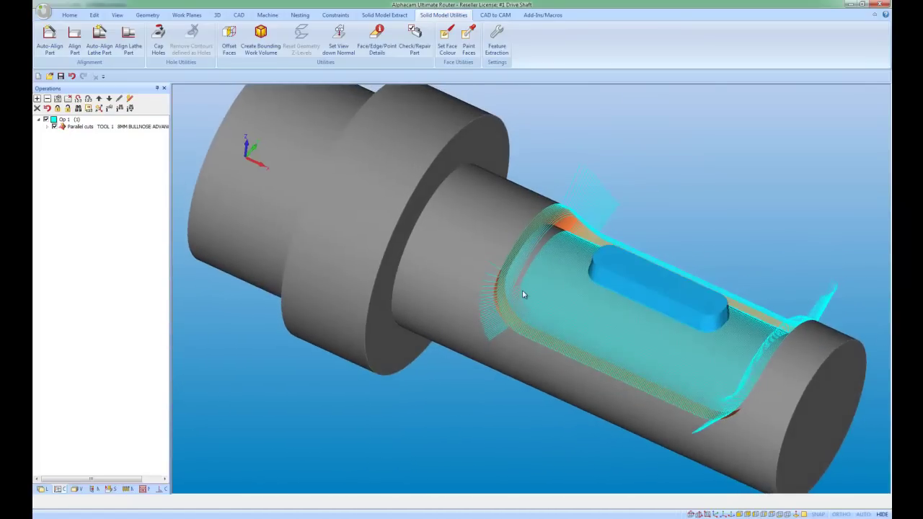
scroll(509, 289, up, 3)
scroll(490, 287, down, 3)
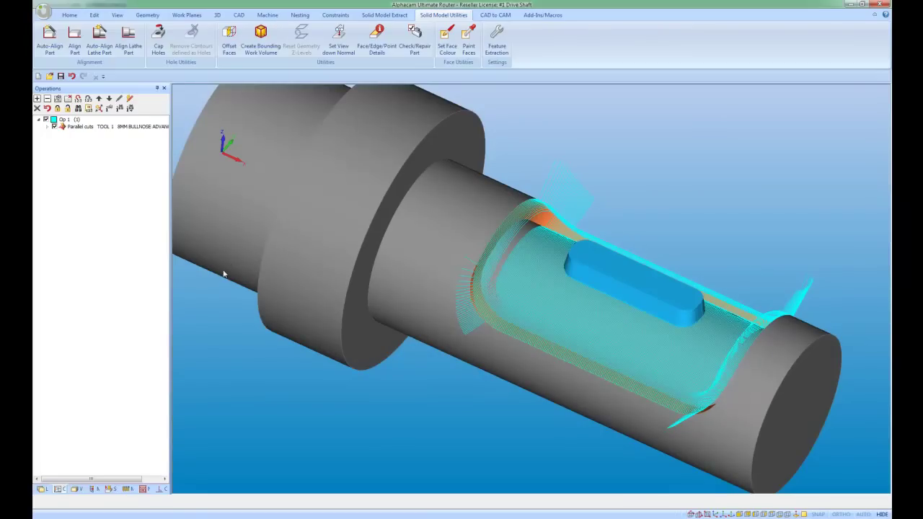
Reopen the Parallel cuts operation for editing, keeping its tool settings
right_click(129, 126)
click(181, 158)
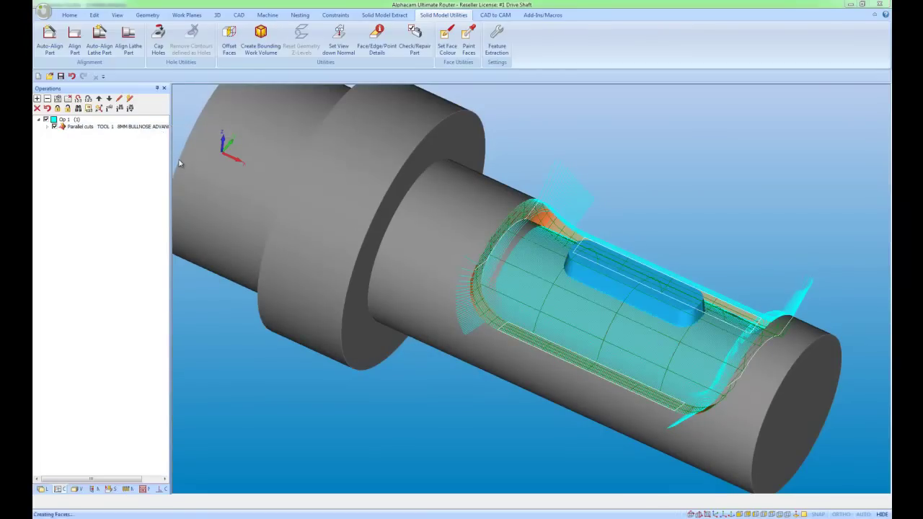
click(126, 186)
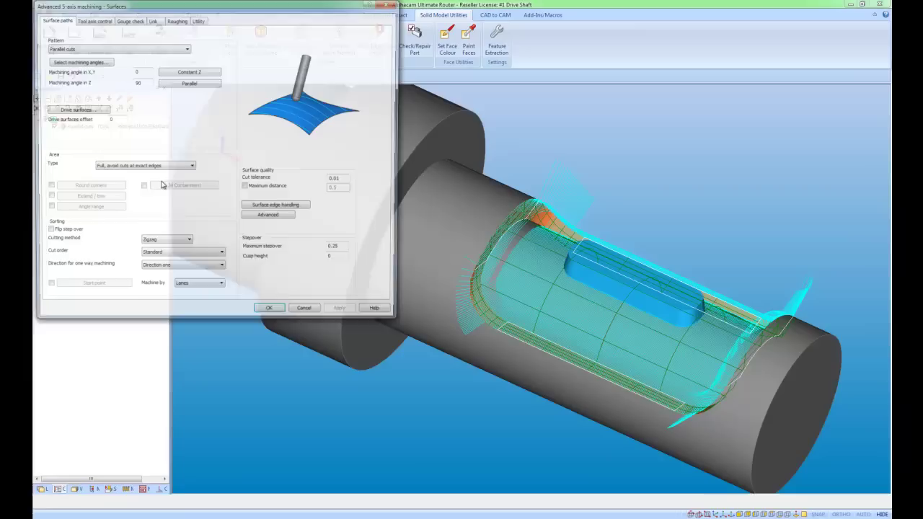
Set small and large gaps and small and large moves between slices to Follow surfaces, then recalculate
click(153, 21)
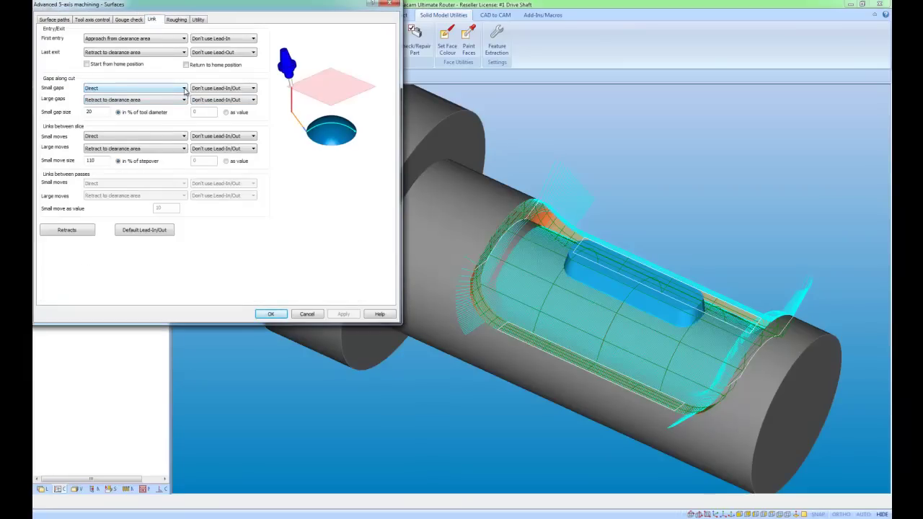
click(185, 88)
click(125, 105)
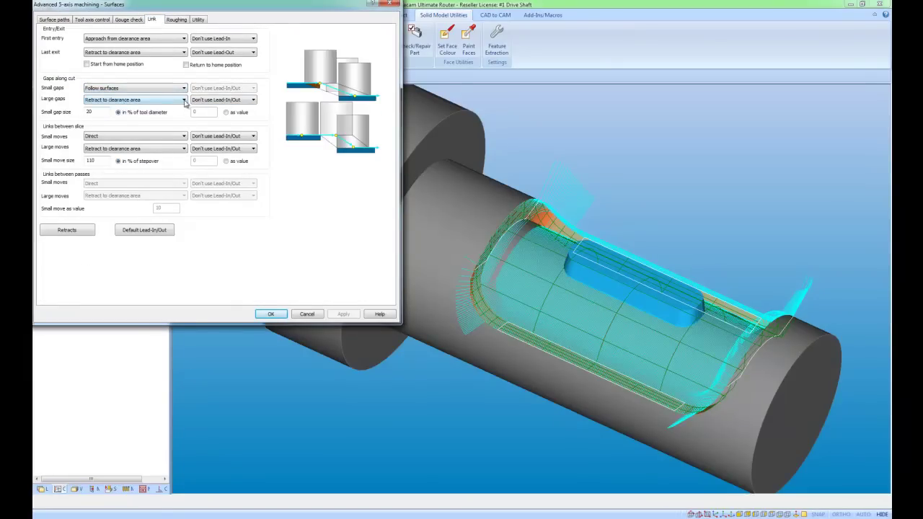
click(184, 100)
click(120, 117)
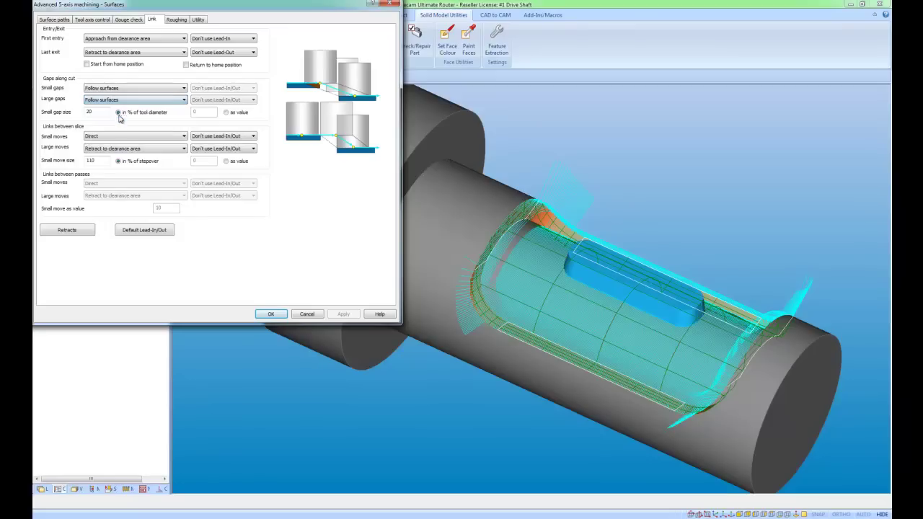
click(184, 136)
click(130, 151)
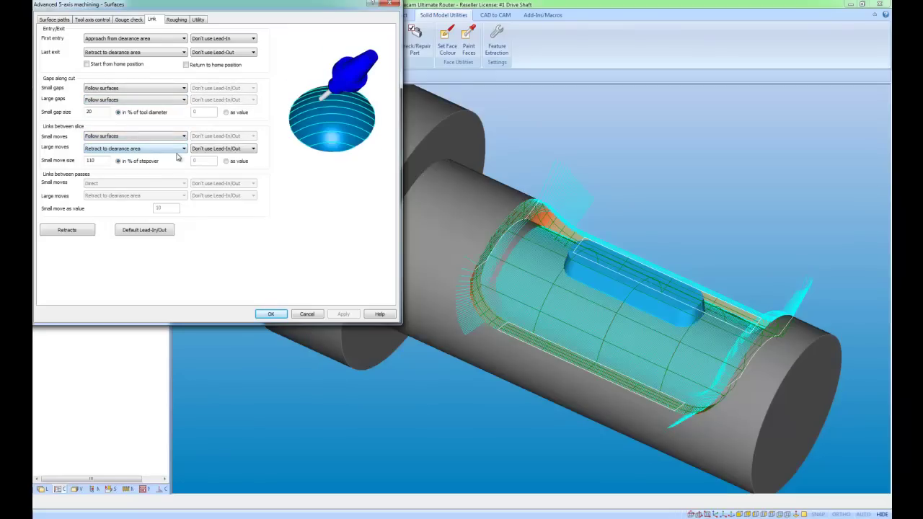
click(185, 149)
click(132, 167)
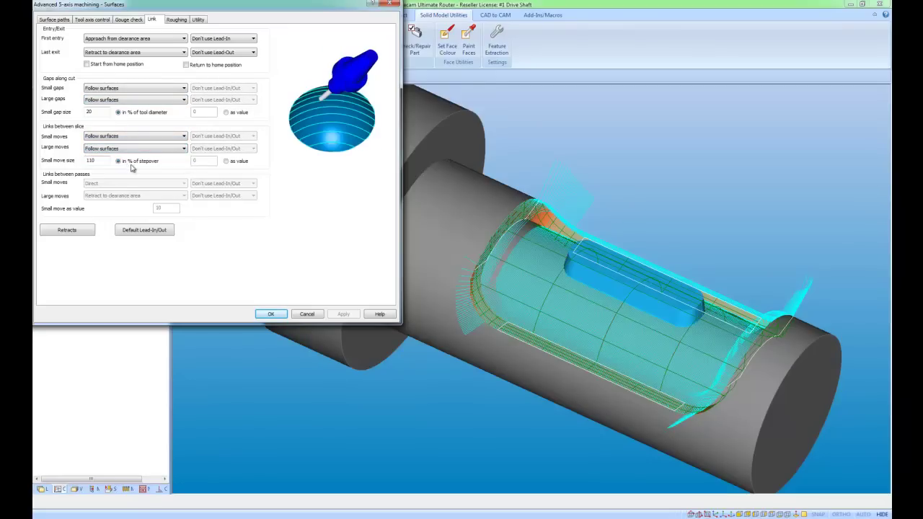
click(272, 313)
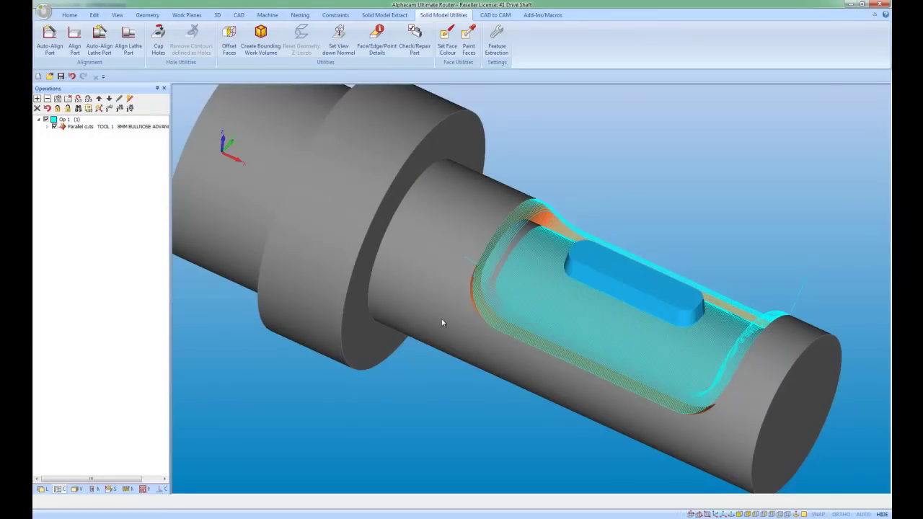
Orbit and zoom around the pocket to inspect the recalculated linking
middle_drag(441, 324, 627, 411)
middle_drag(649, 375, 469, 311)
scroll(610, 288, down, 3)
scroll(610, 289, up, 3)
scroll(590, 282, up, 3)
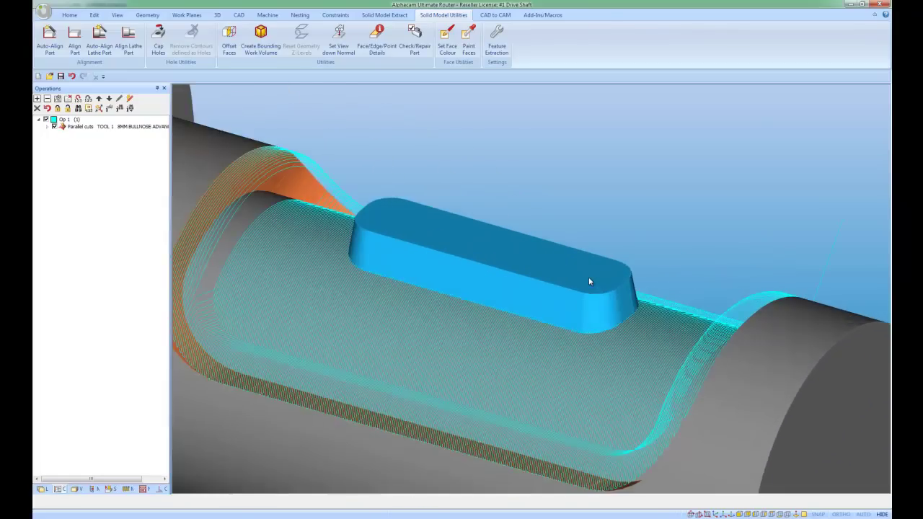
scroll(589, 281, down, 2)
scroll(581, 293, up, 1)
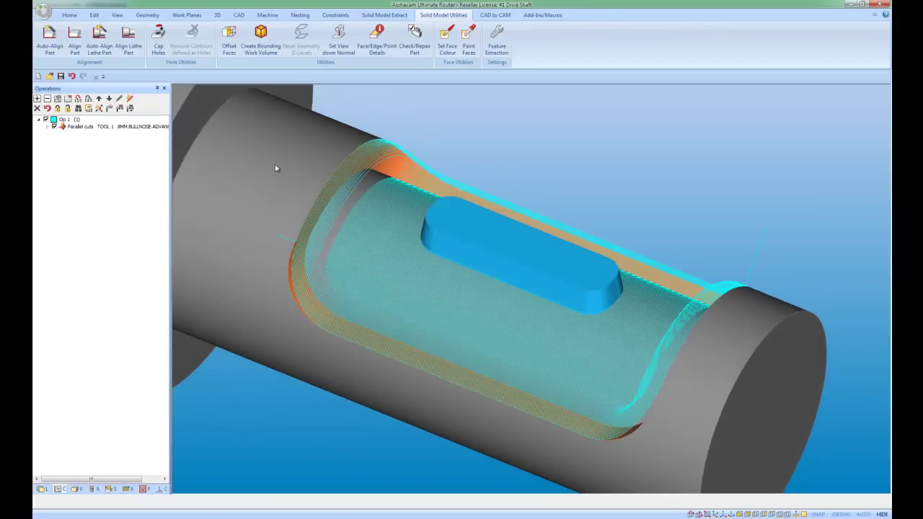
Add the boss top face and its same-colour side faces as check surfaces, then recalculate Parallel cuts
right_click(161, 128)
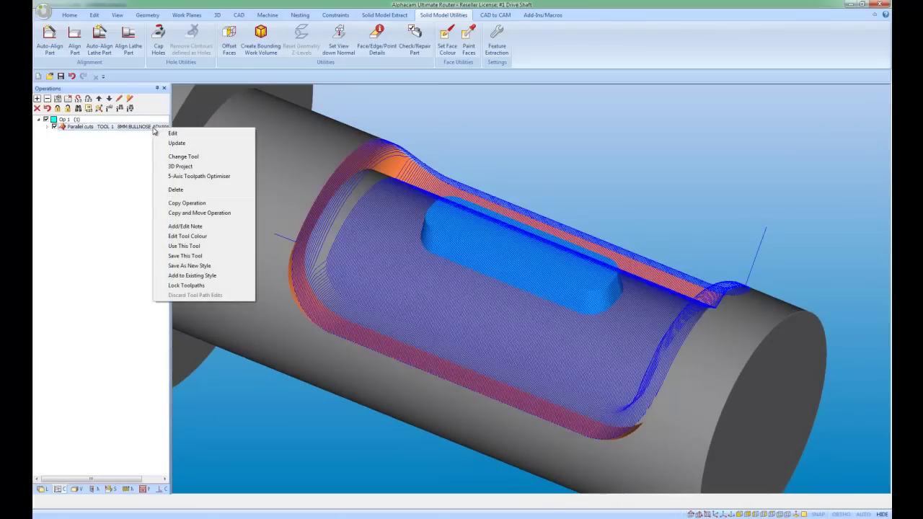
click(165, 134)
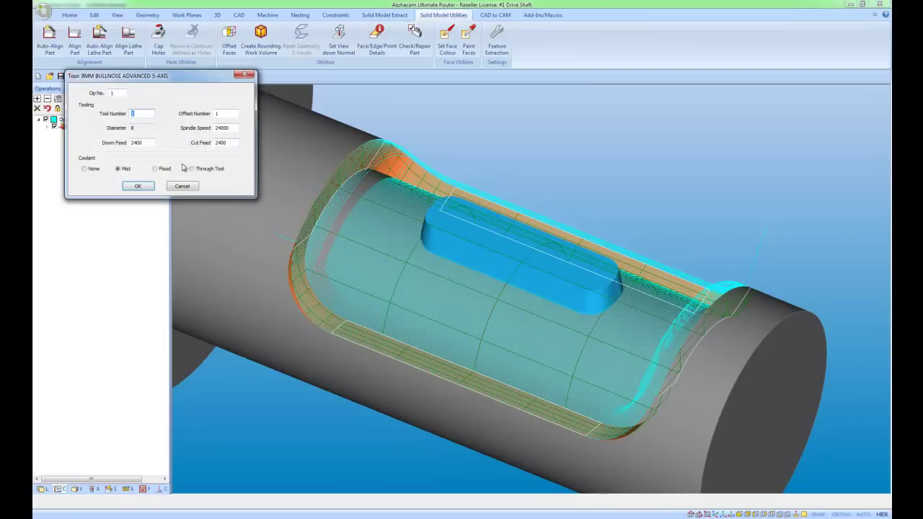
click(138, 186)
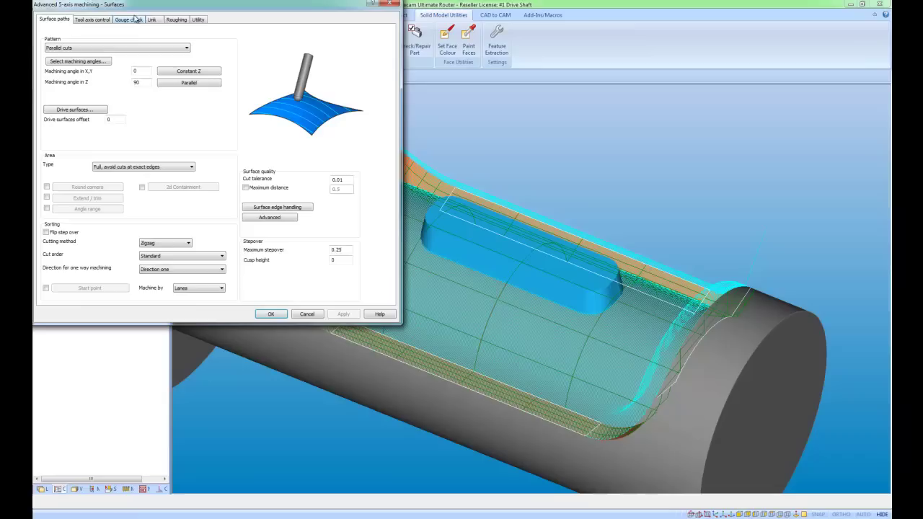
click(134, 19)
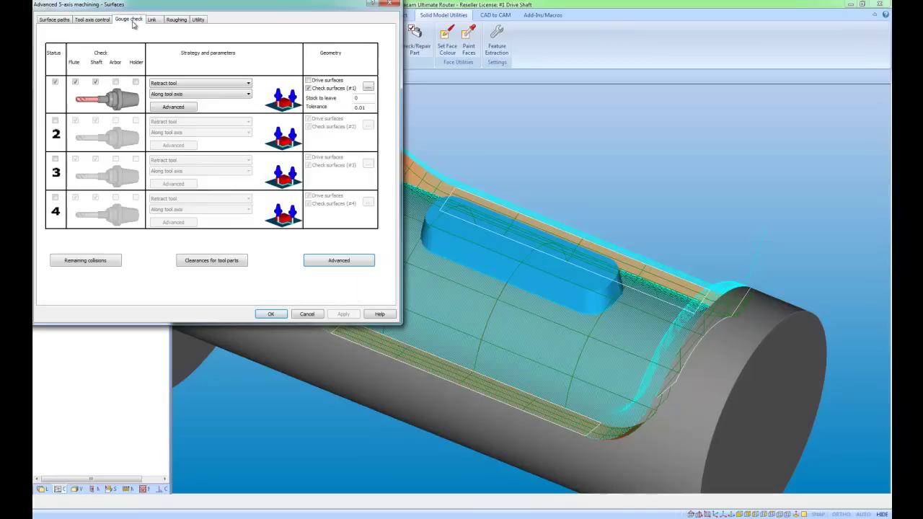
click(368, 87)
click(476, 243)
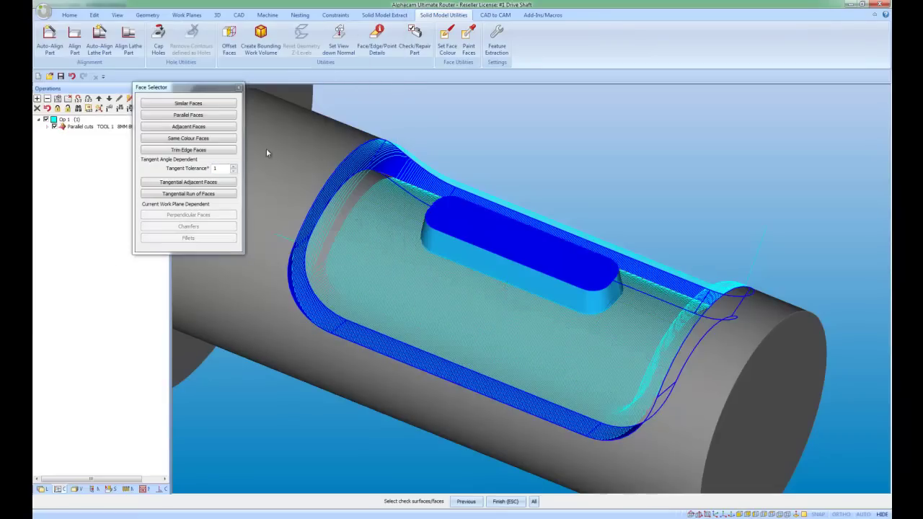
click(227, 140)
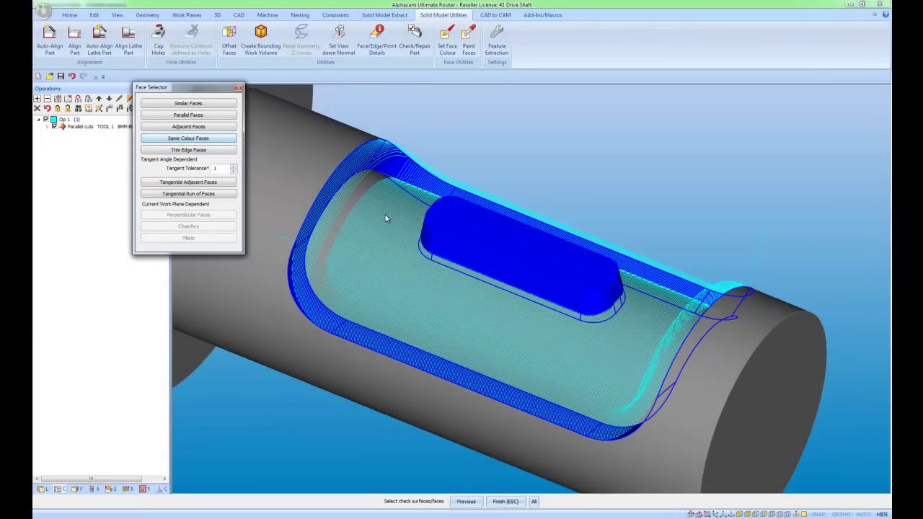
key(Escape)
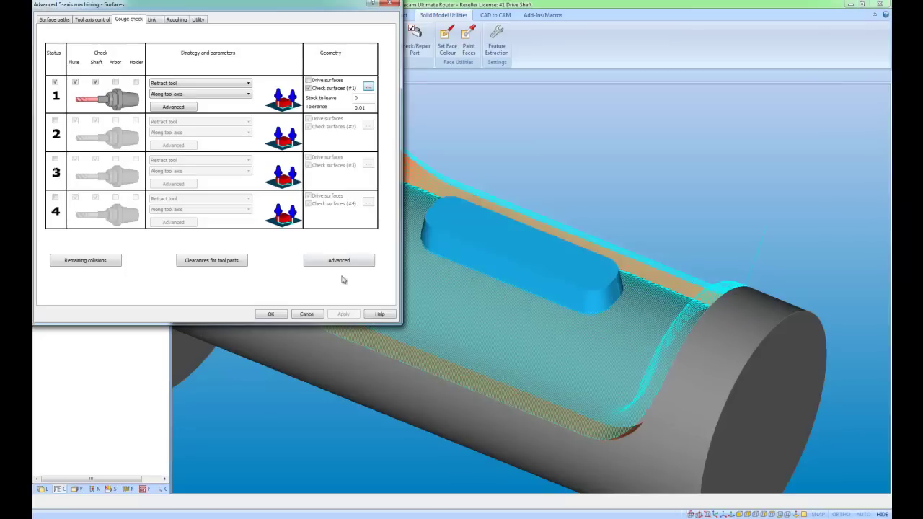
click(272, 315)
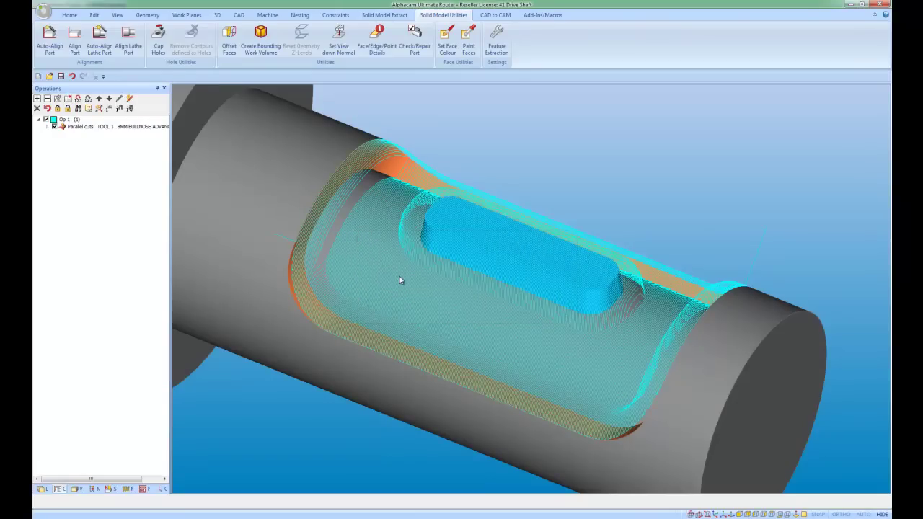
Orbit and zoom the drive shaft to review the toolpath around the boss
middle_drag(442, 276, 432, 260)
scroll(640, 443, down, 5)
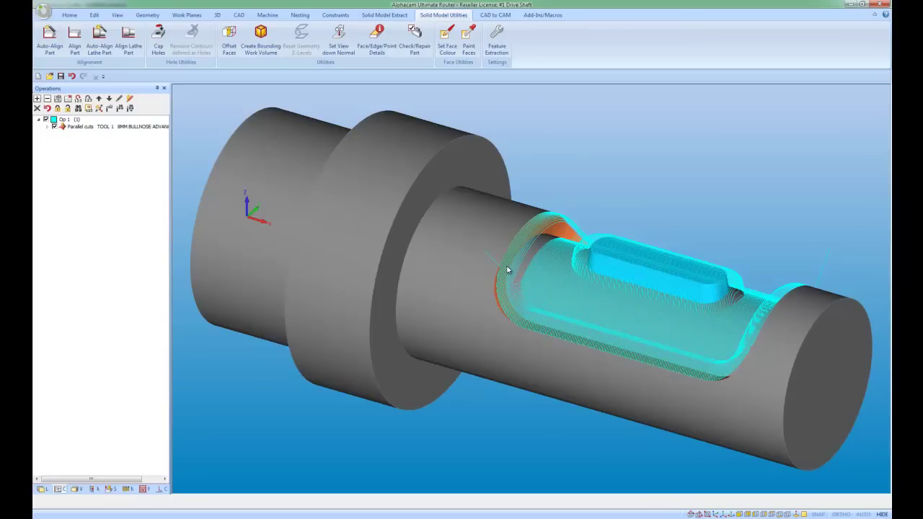
scroll(497, 278, down, 5)
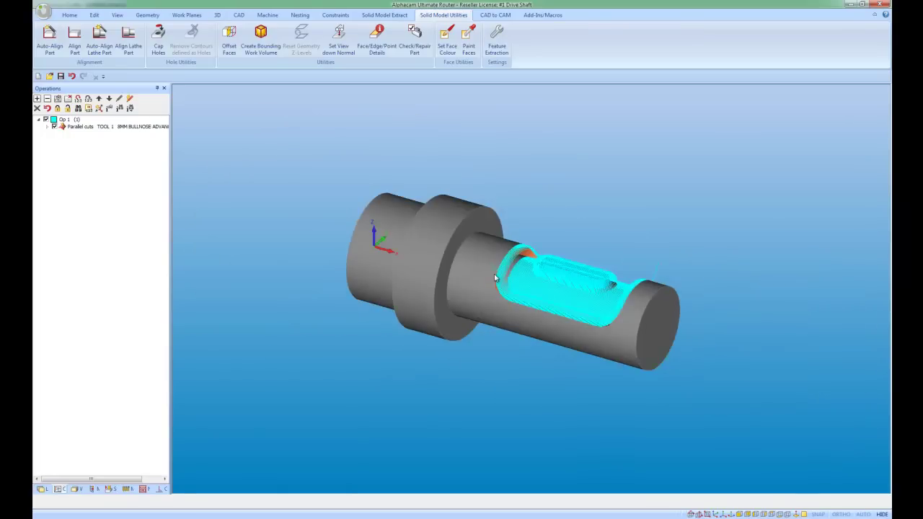
scroll(509, 270, up, 5)
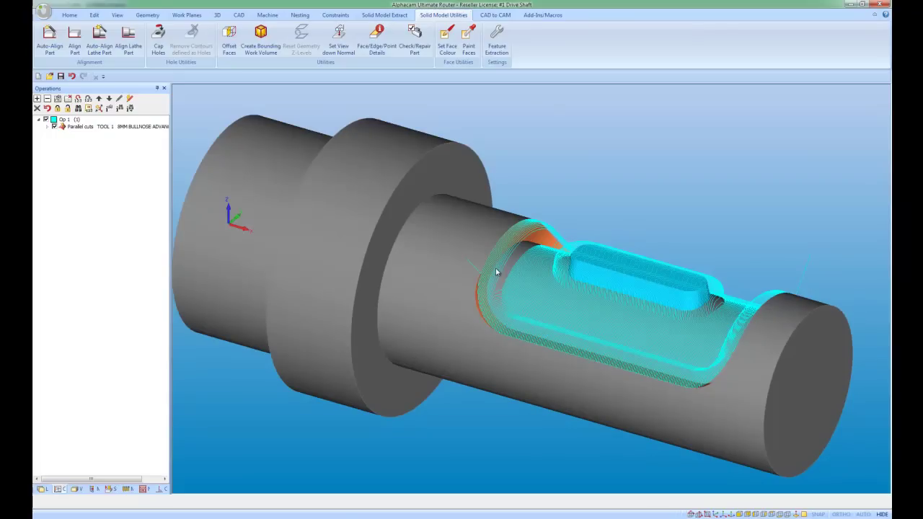
Load the 4-Axis Along X.armc machine configuration from the Layers tree
click(41, 491)
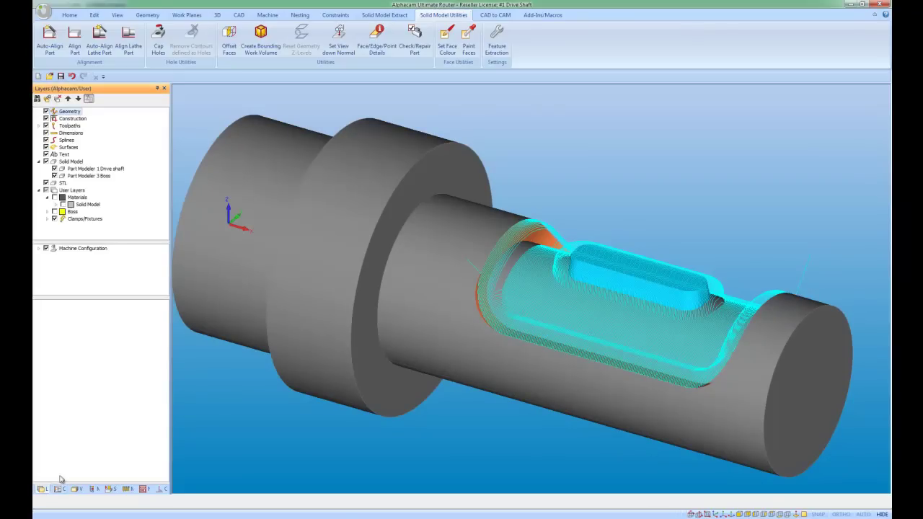
right_click(95, 249)
click(101, 257)
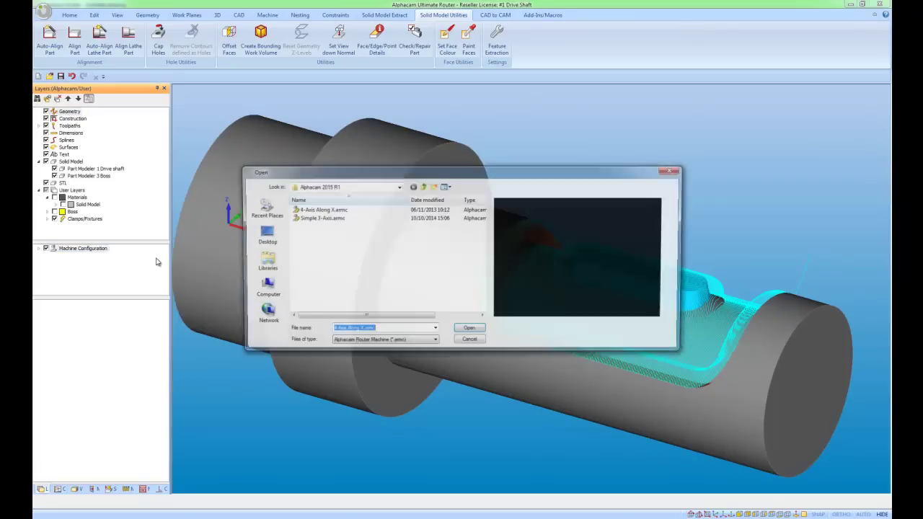
click(324, 210)
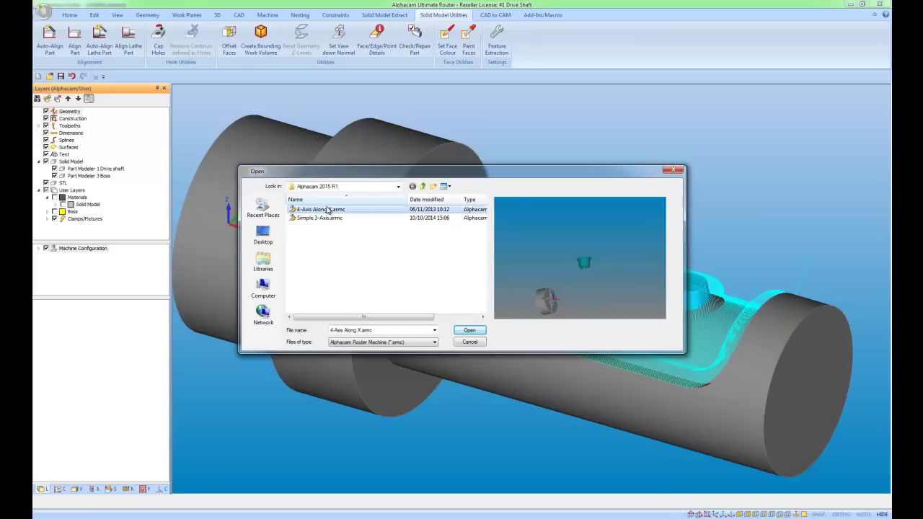
click(470, 329)
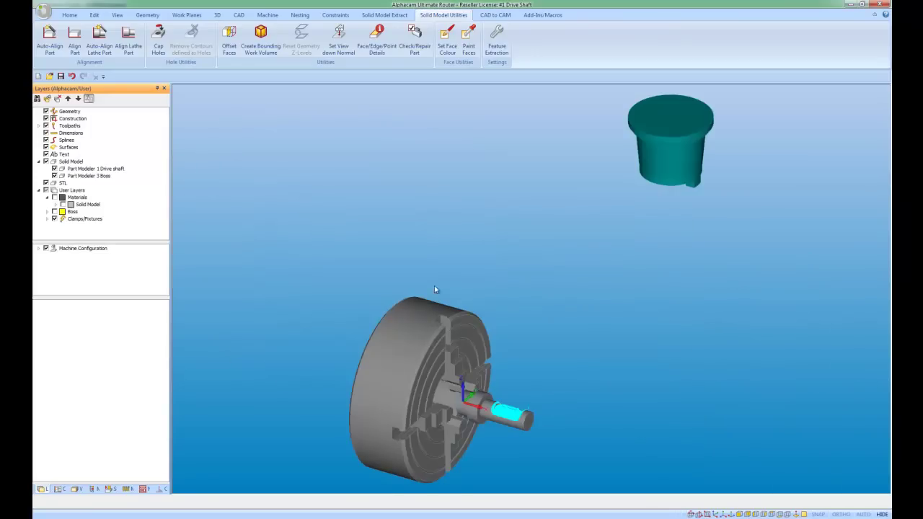
Send the job to the Simulator and play it, panning and orbiting to follow the cut beside the boss
right_click(432, 245)
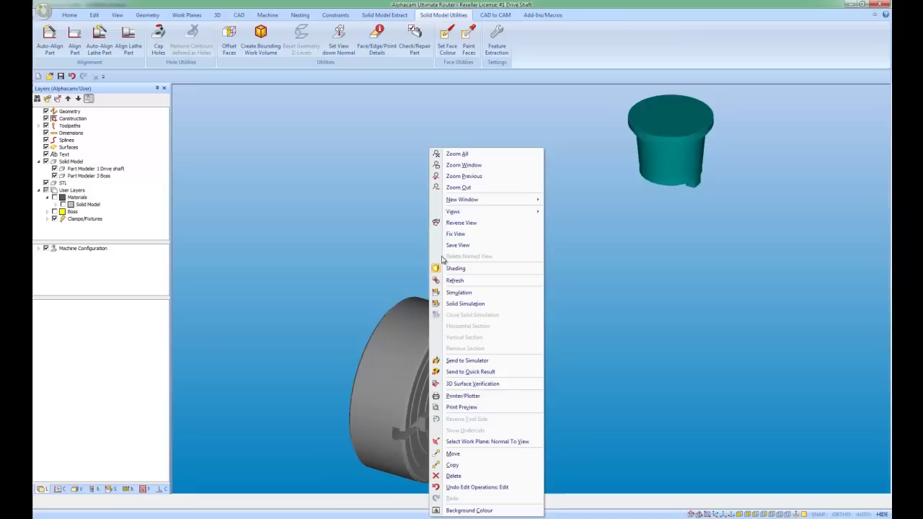
click(480, 361)
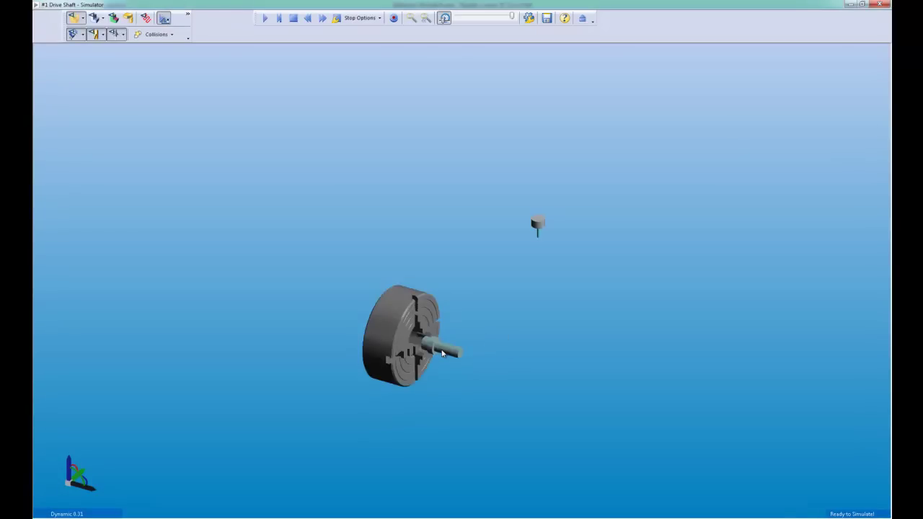
scroll(440, 351, up, 5)
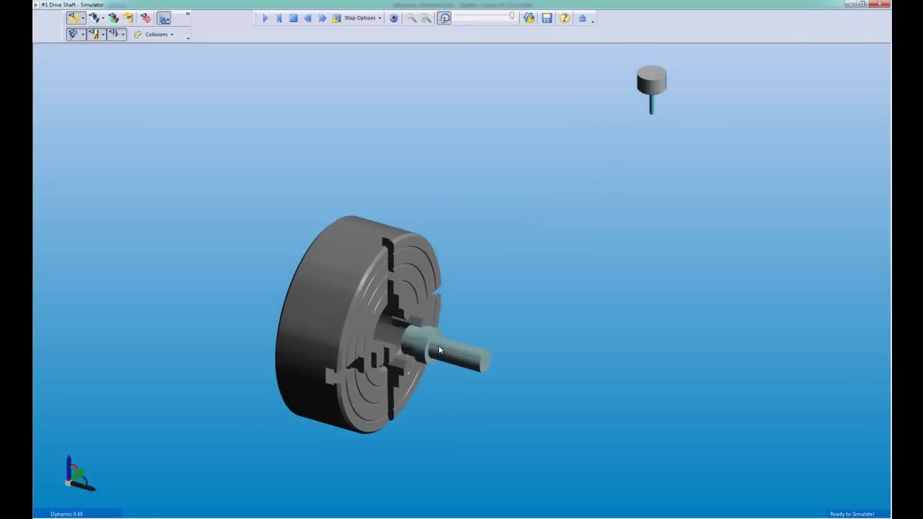
click(265, 17)
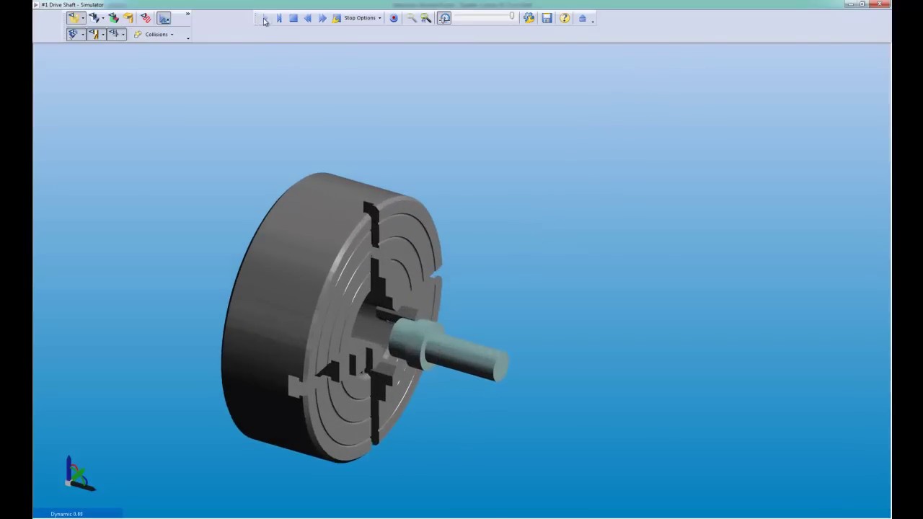
scroll(626, 394, up, 4)
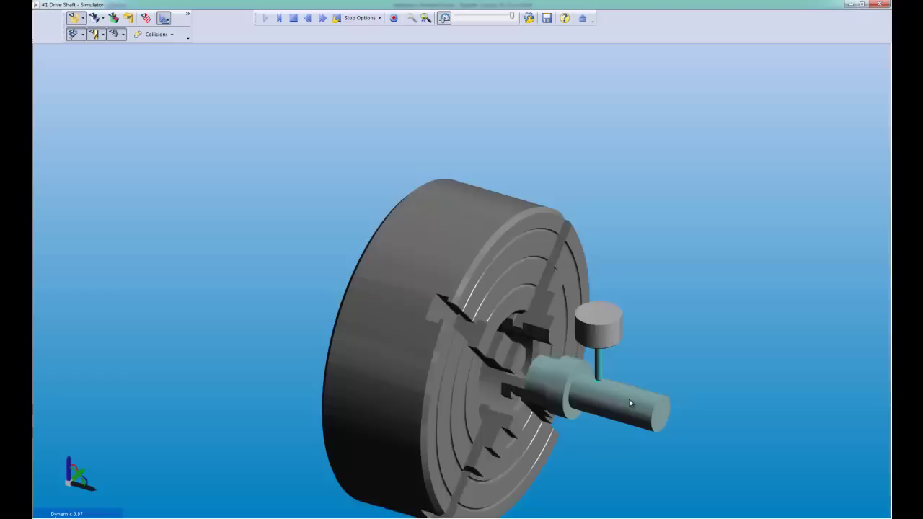
middle_drag(626, 395, 510, 354)
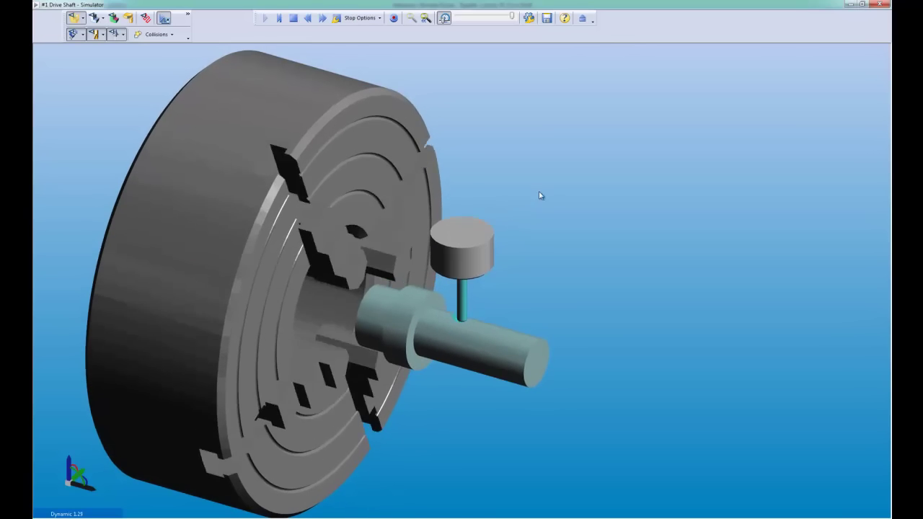
scroll(455, 336, up, 5)
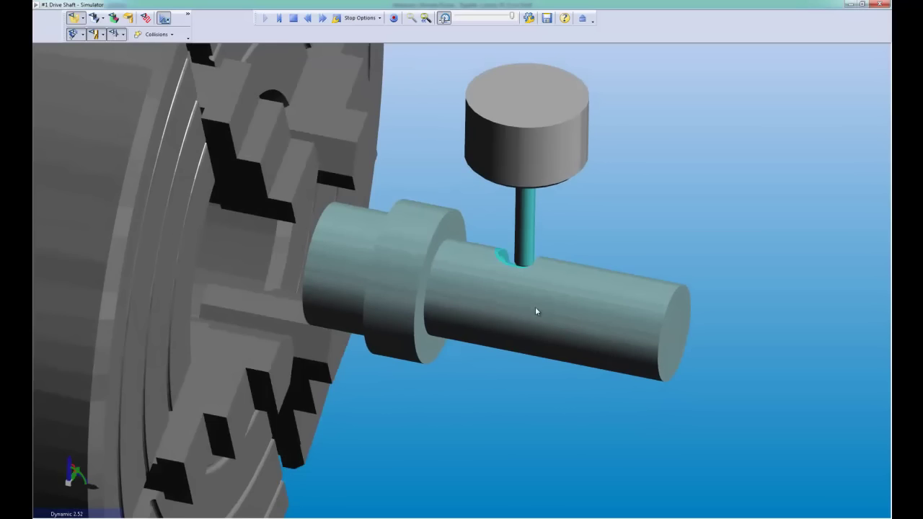
middle_drag(535, 307, 567, 392)
scroll(552, 388, up, 2)
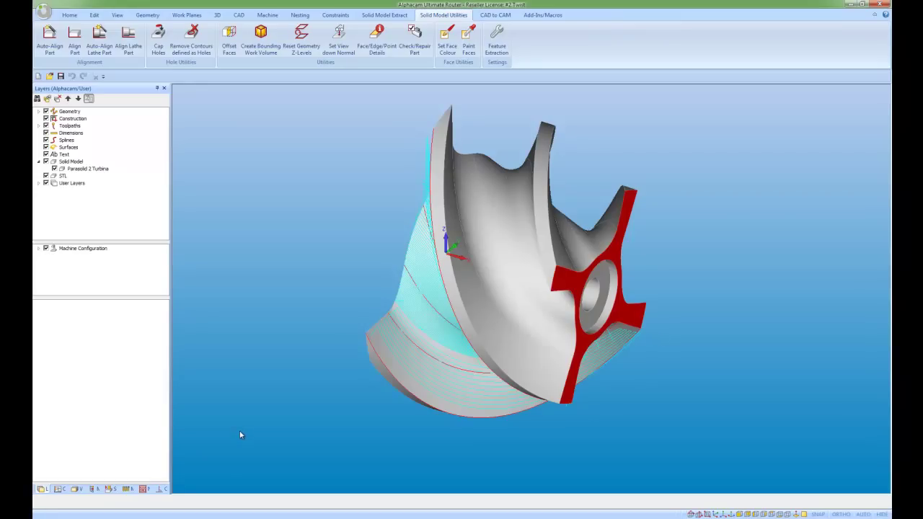
Change Op 1 Morph between 2 curves maximum stepover to 1 and recalculate the toolpath
click(60, 489)
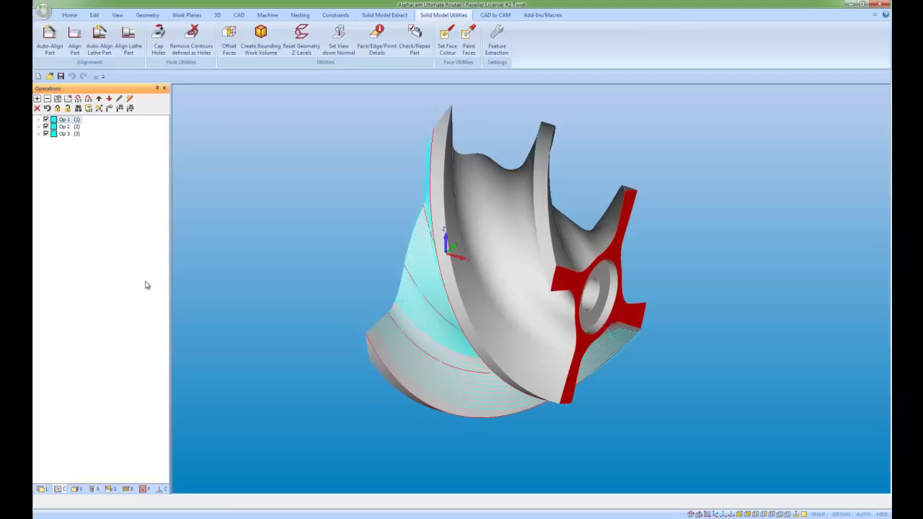
click(39, 119)
right_click(108, 127)
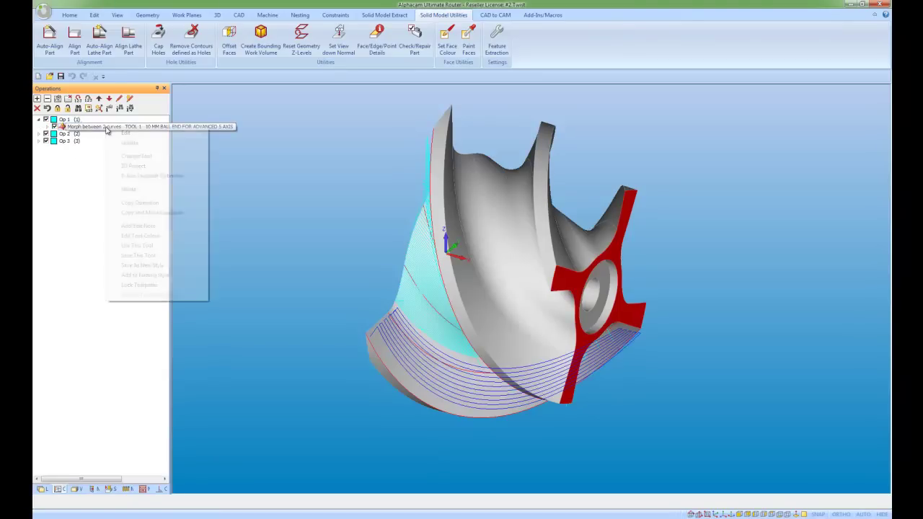
click(117, 133)
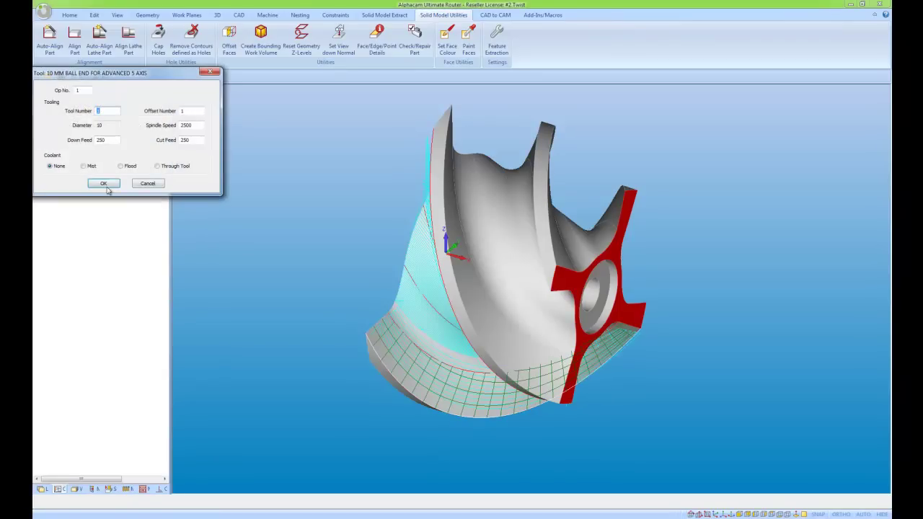
click(104, 184)
click(341, 249)
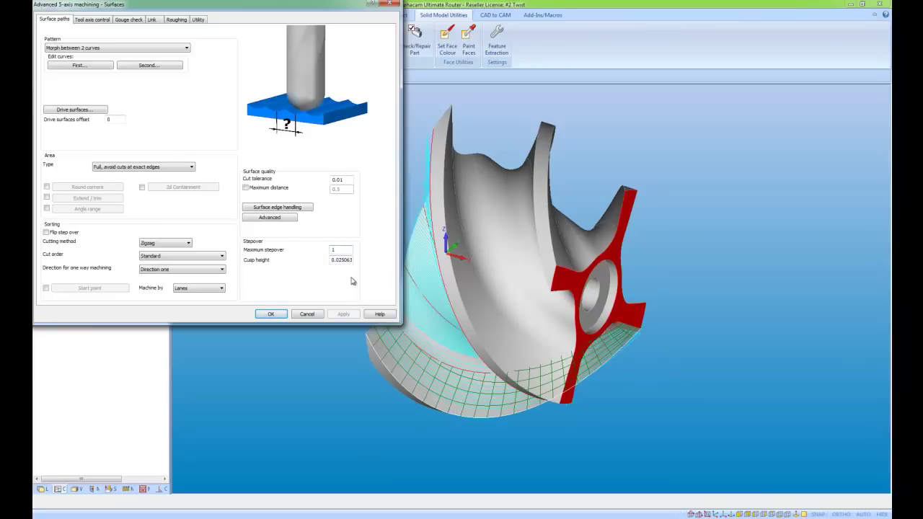
click(274, 315)
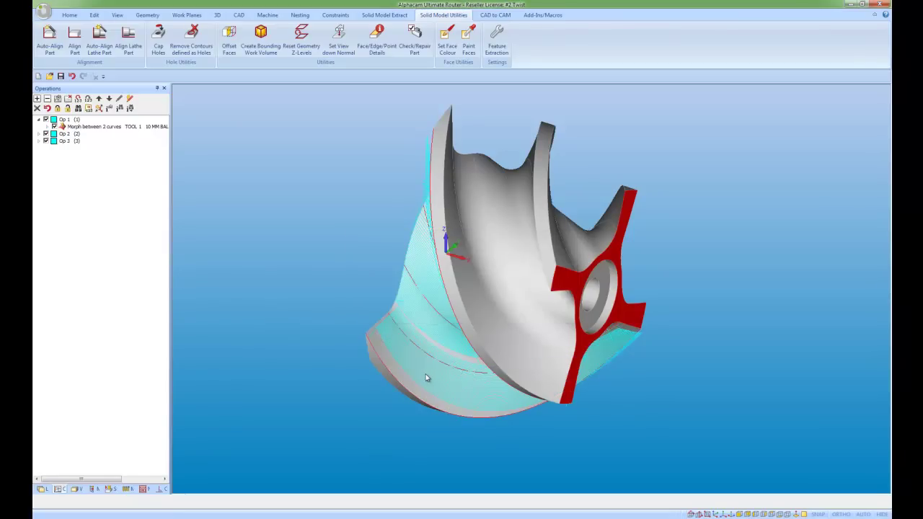
Play the turbine simulation at maximum speed, zooming and panning to watch the 10 MM ball end tool
right_click(436, 280)
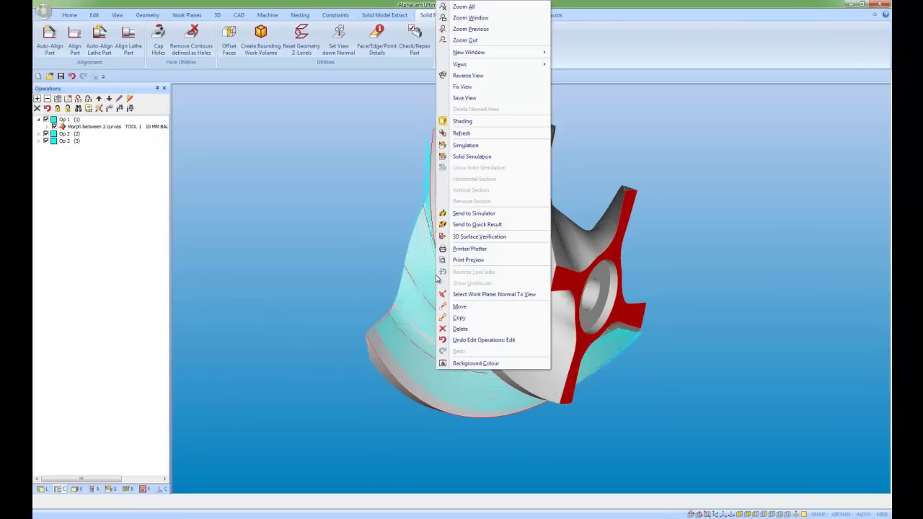
click(466, 147)
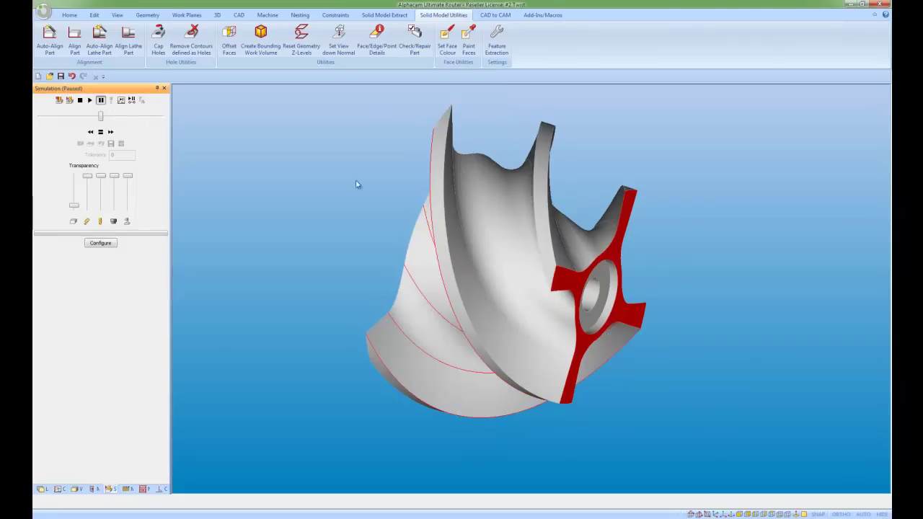
click(90, 101)
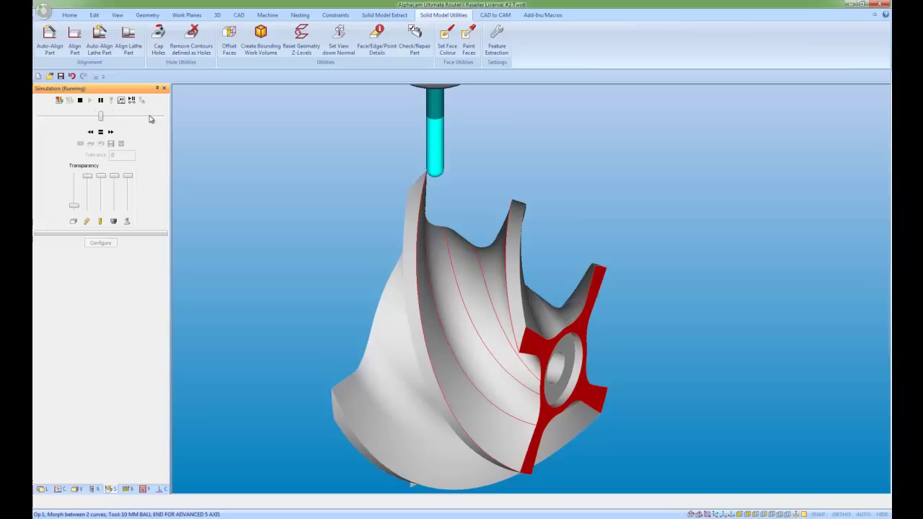
drag(101, 117, 161, 116)
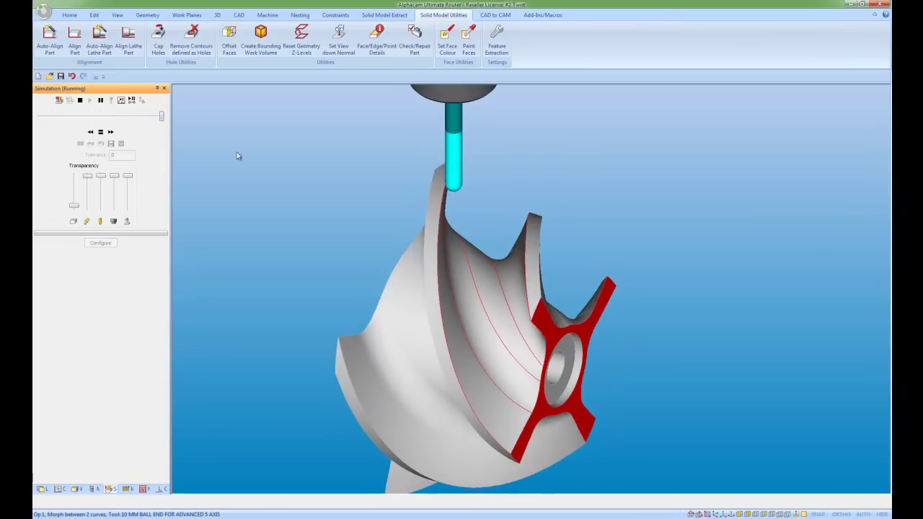
scroll(398, 241, down, 3)
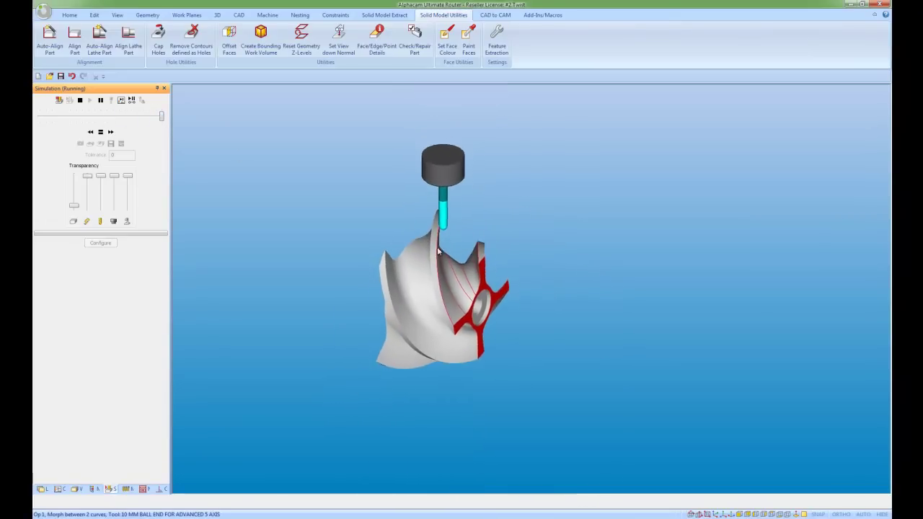
middle_drag(457, 306, 507, 338)
scroll(505, 321, up, 3)
scroll(516, 318, down, 2)
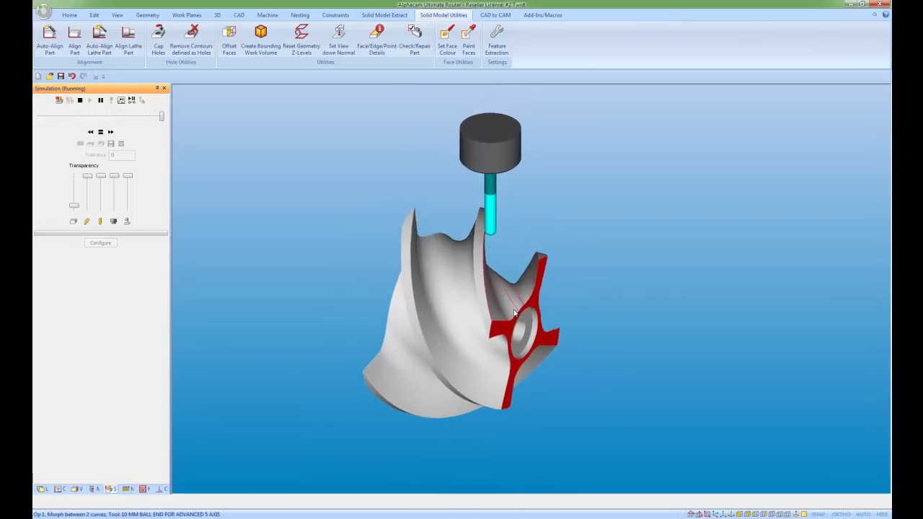
scroll(530, 316, up, 2)
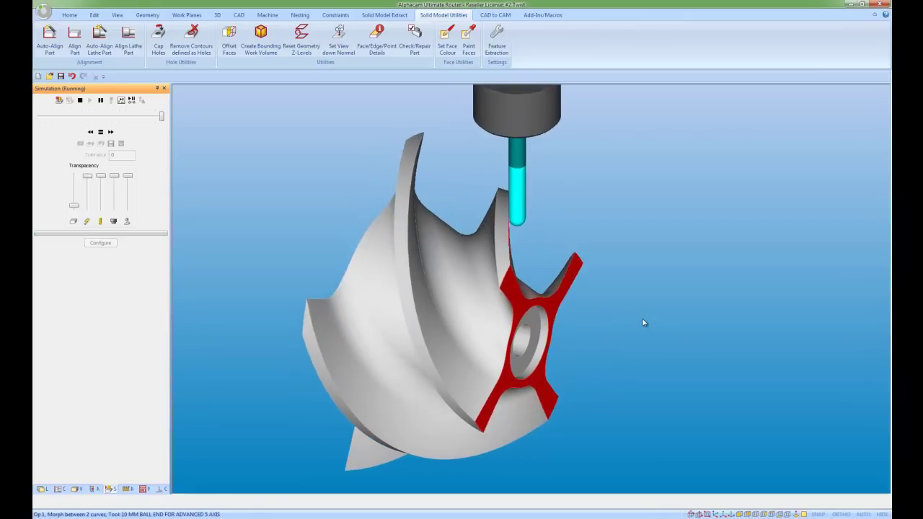